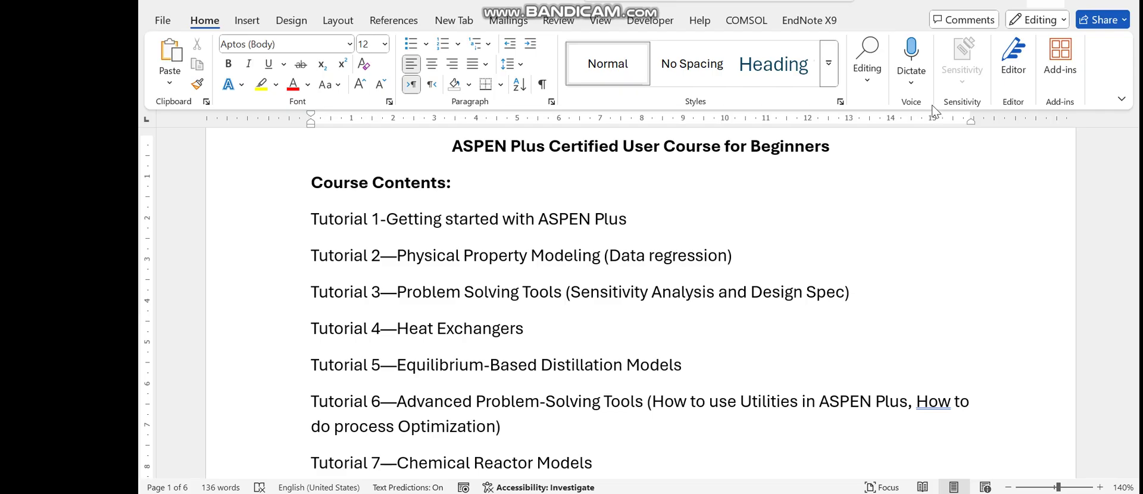
Examine the course title "ASPEN Plus Certified User Course for Beginners" at the head of the document
scroll(1013, 197, up, 1)
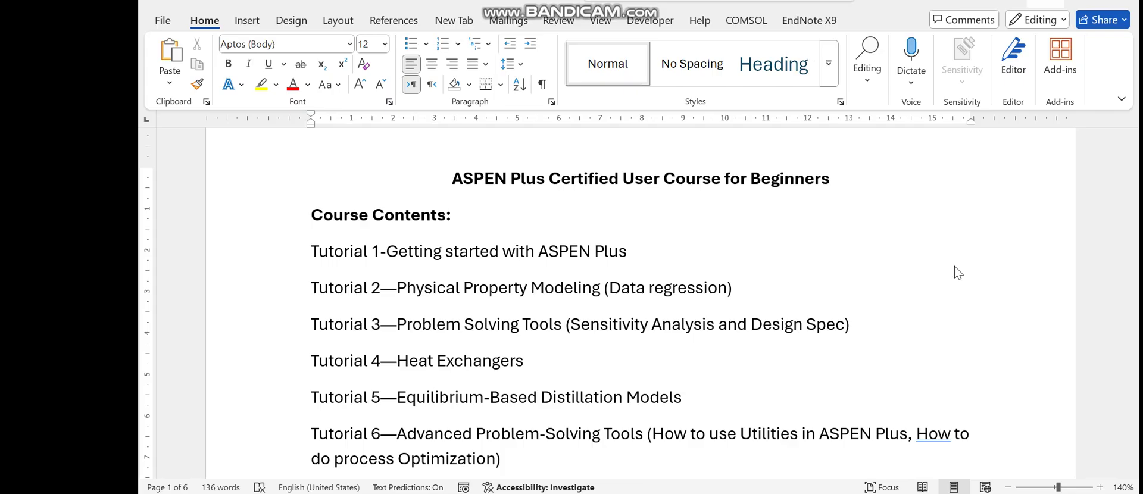
click(741, 266)
drag(724, 176, 475, 176)
click(649, 304)
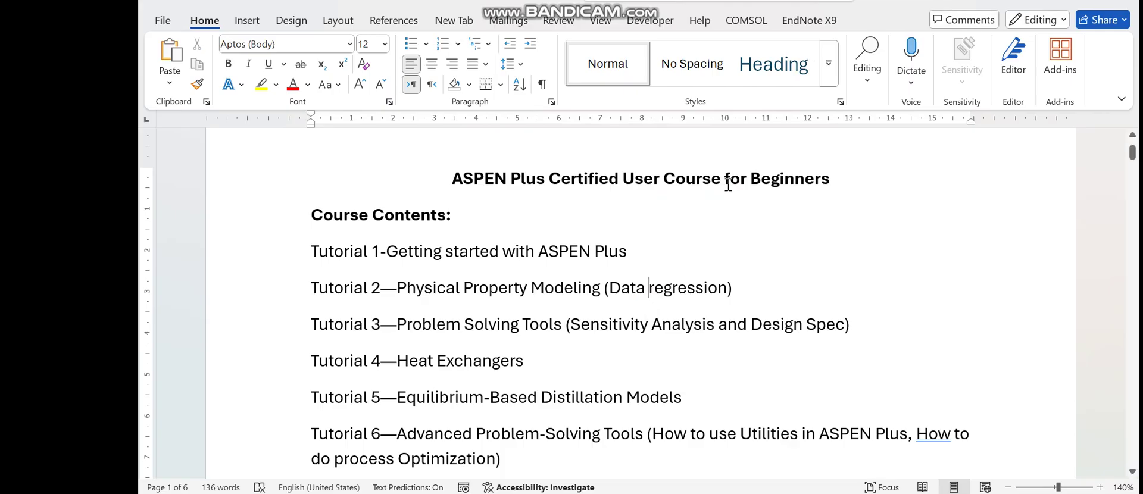
drag(726, 176, 472, 185)
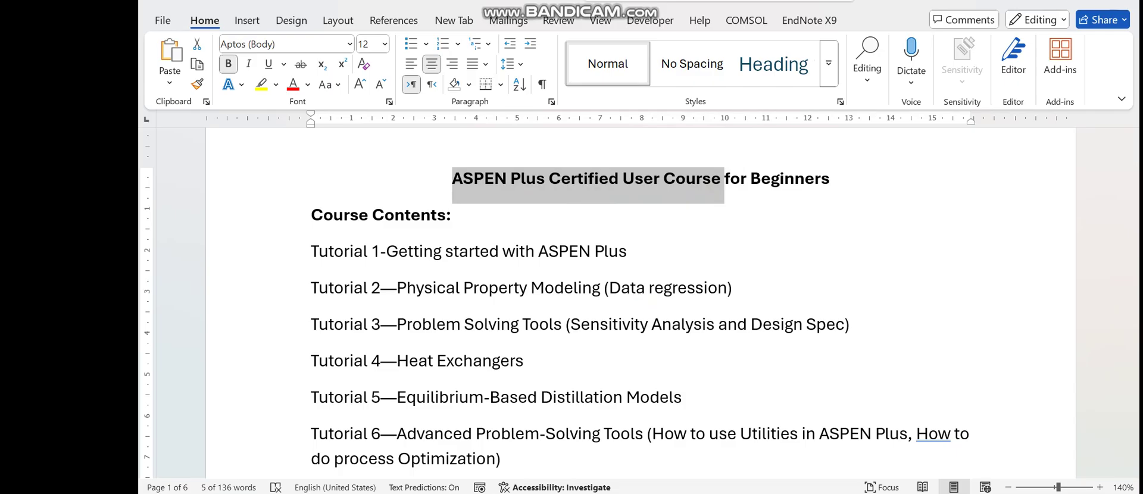
click(864, 172)
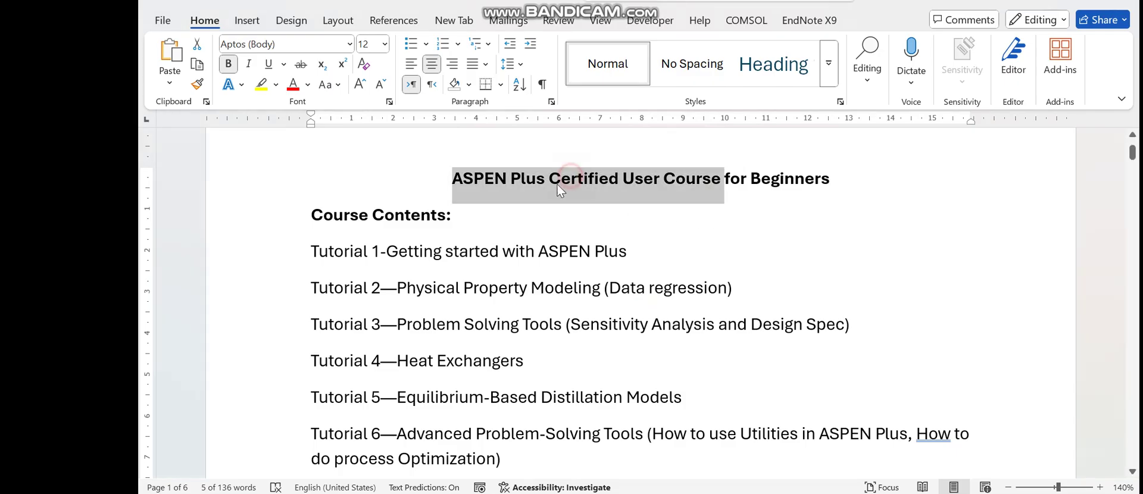
click(453, 182)
scroll(510, 259, down, 1)
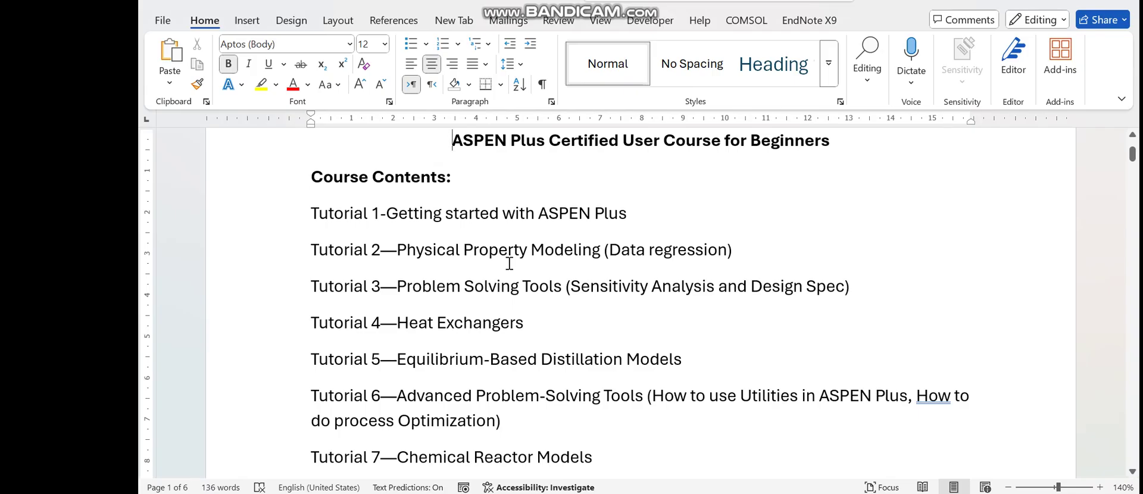
Read the course contents from Tutorial 1 on getting started through the distillation, problem-solving and reactor model tutorials
click(629, 218)
drag(627, 215, 446, 214)
click(502, 286)
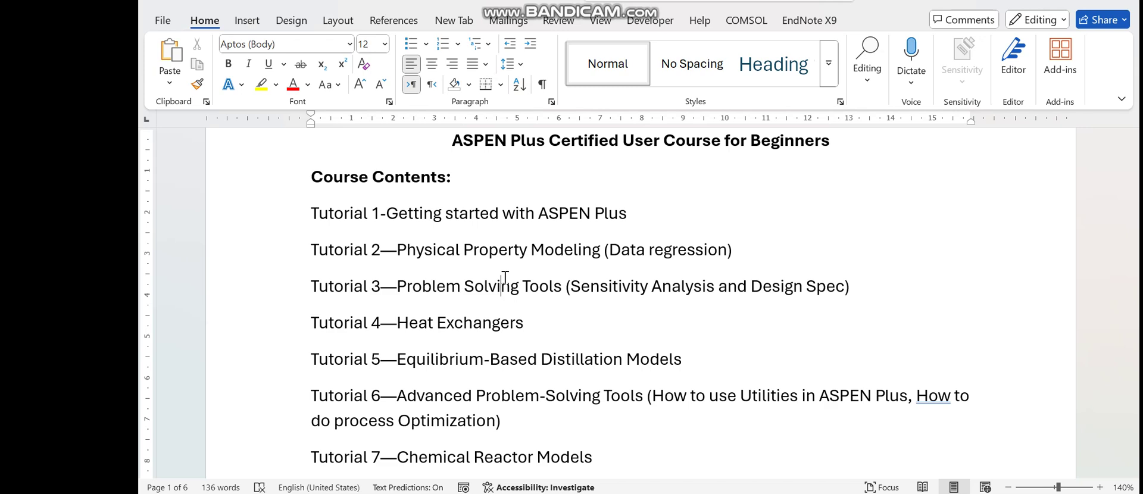
click(667, 240)
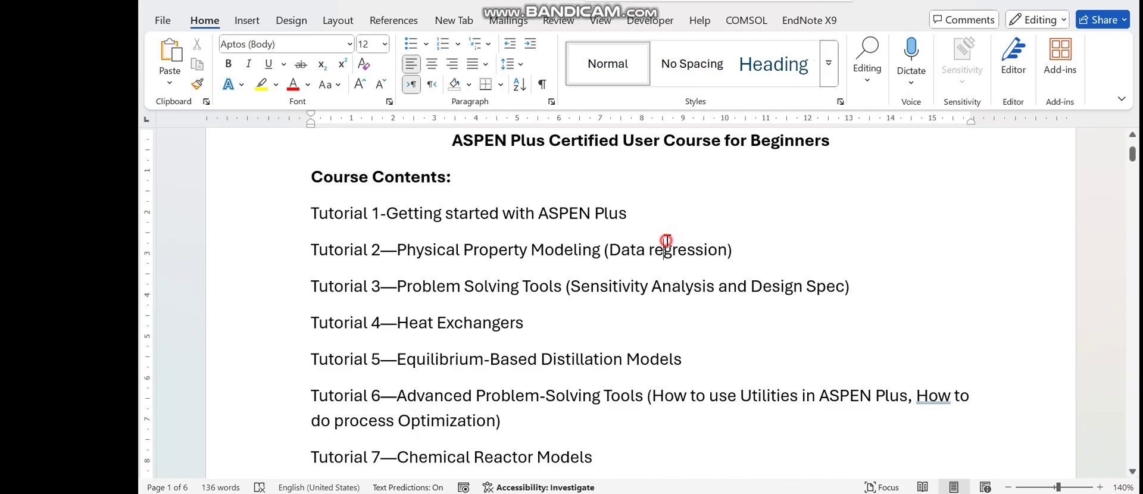
scroll(629, 304, down, 1)
click(655, 241)
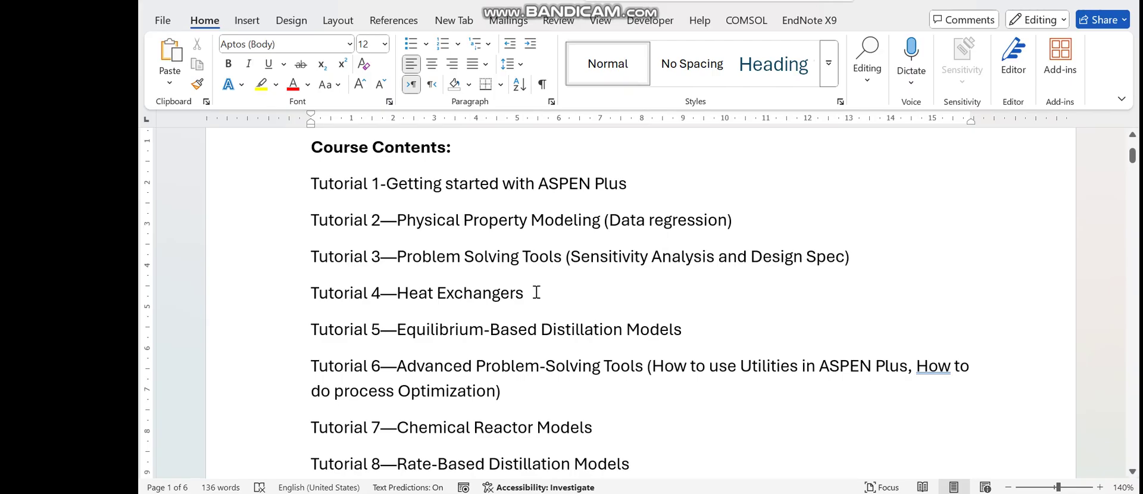
scroll(537, 293, down, 1)
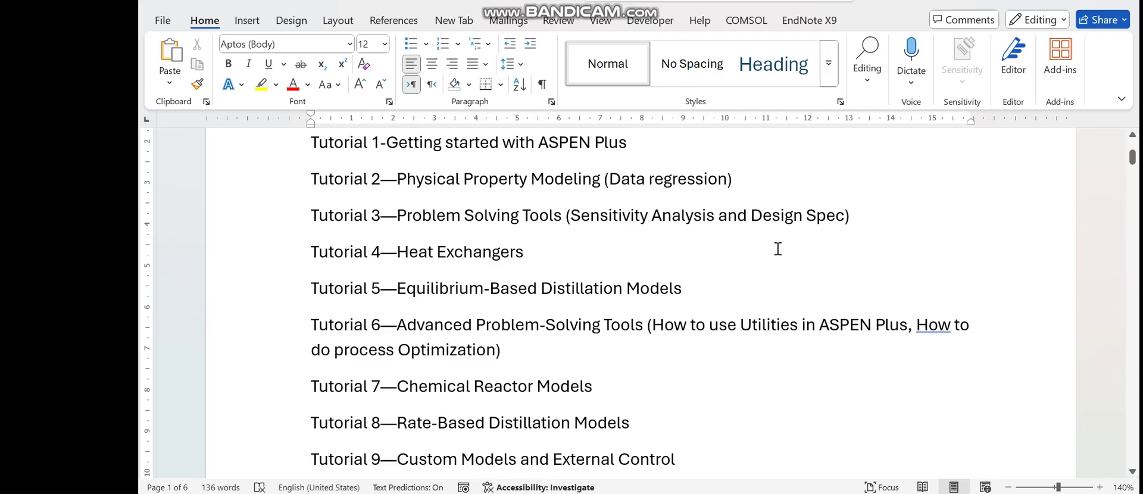
scroll(778, 249, down, 1)
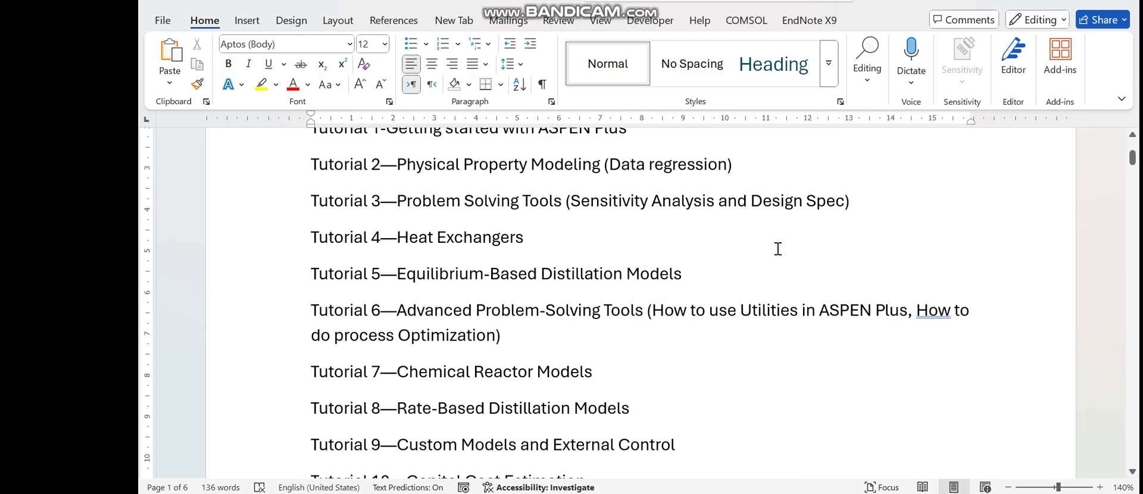
scroll(521, 253, down, 1)
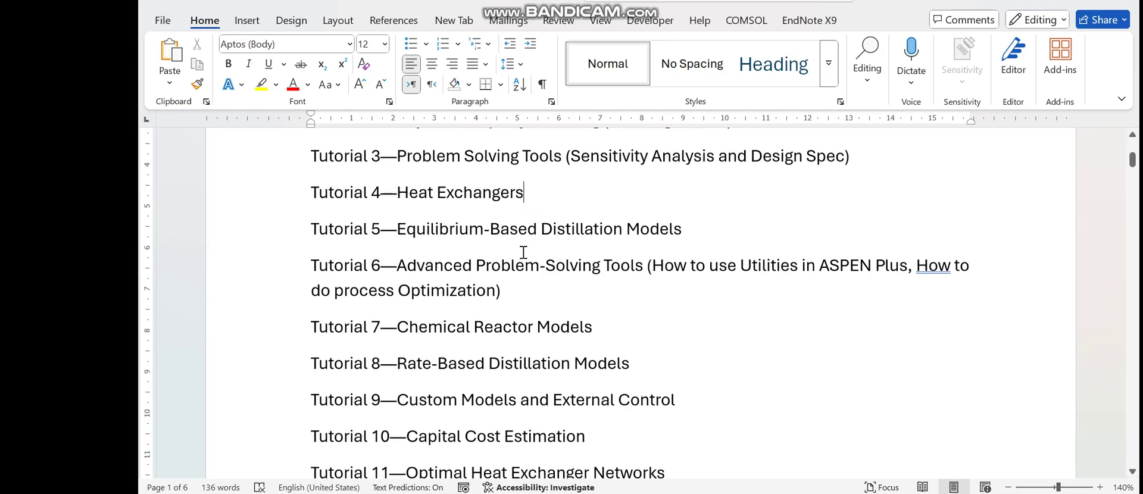
scroll(560, 240, down, 1)
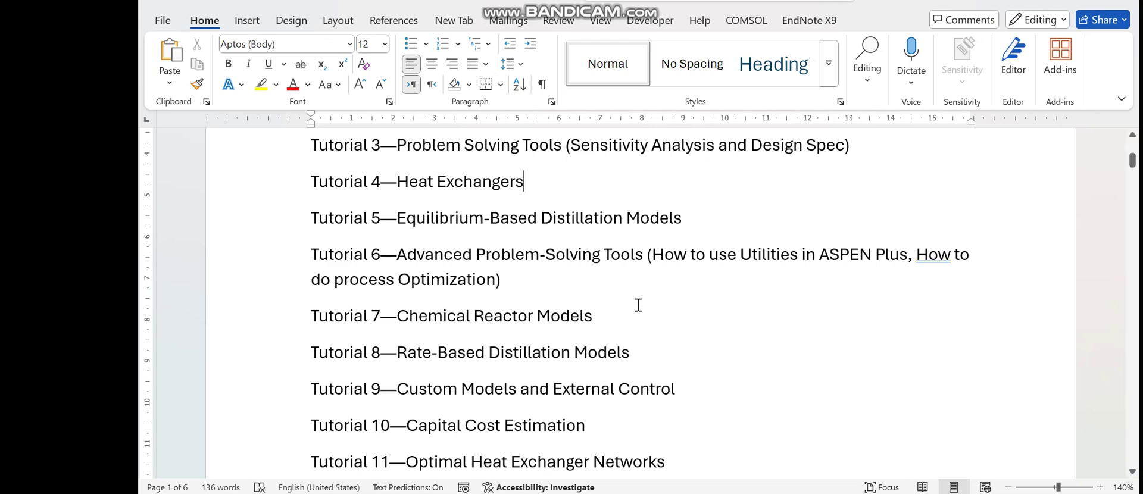
scroll(636, 306, down, 2)
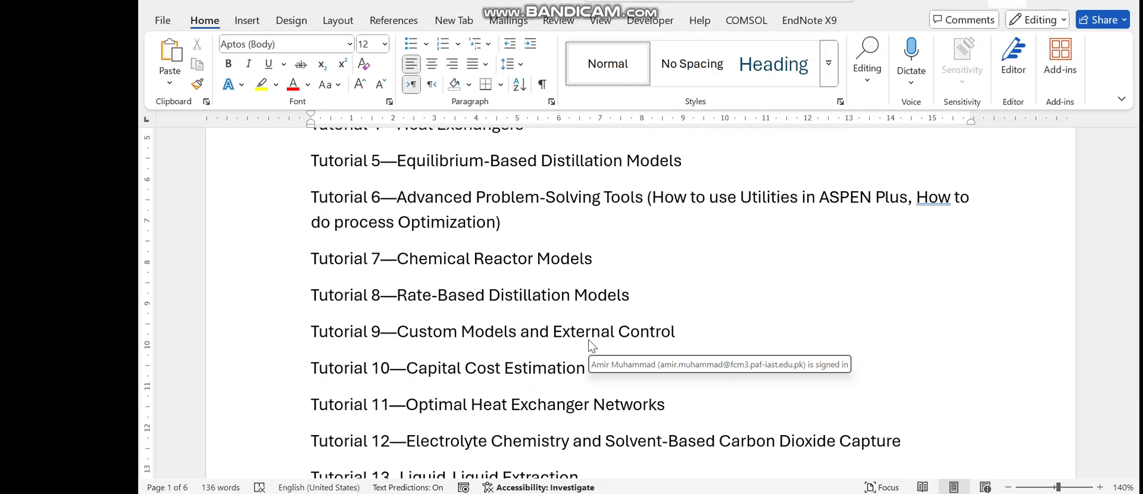
Read the course contents entries for Tutorials 8 to 11, including capital cost estimation and optimal heat exchanger networks
click(869, 298)
scroll(868, 297, down, 4)
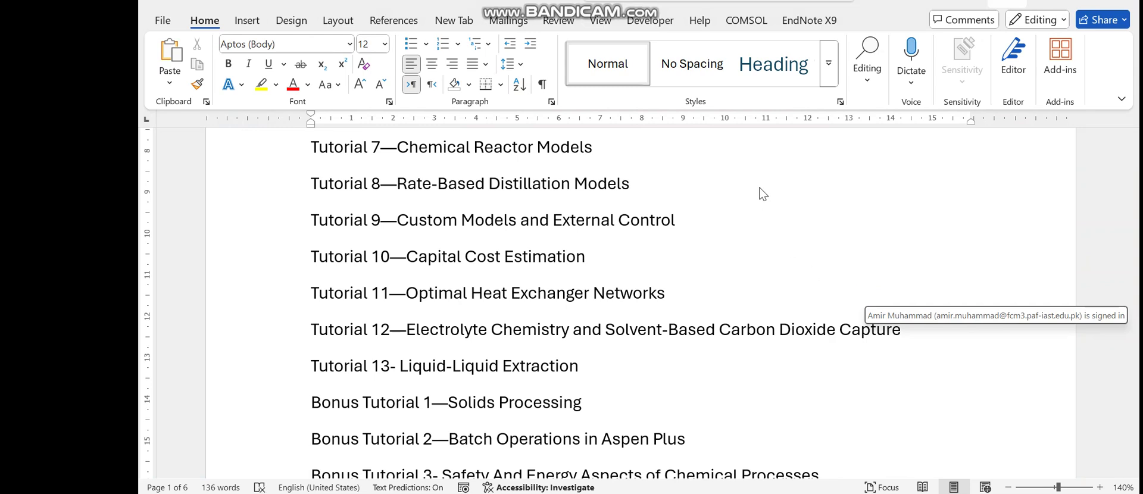
click(668, 329)
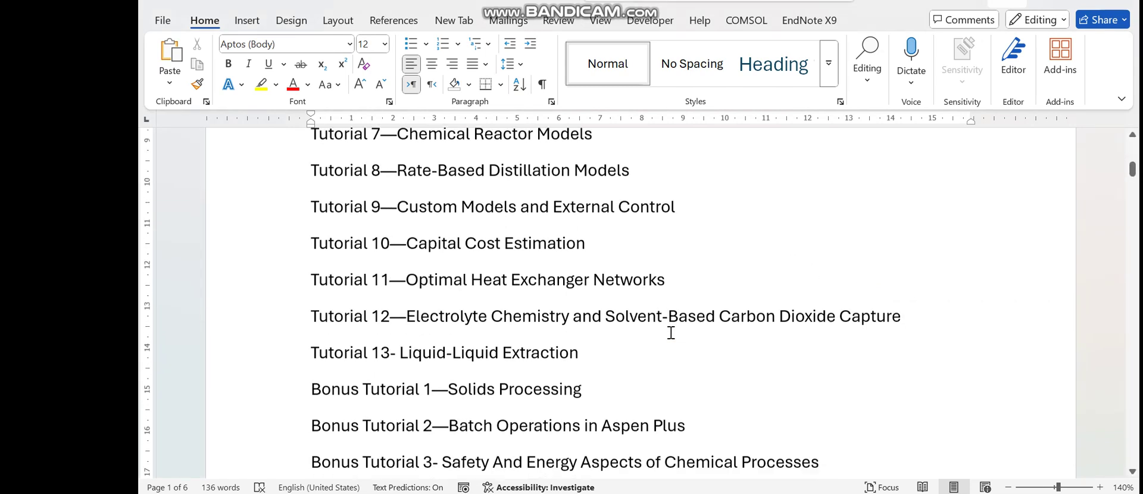
scroll(672, 330, down, 2)
scroll(672, 332, up, 2)
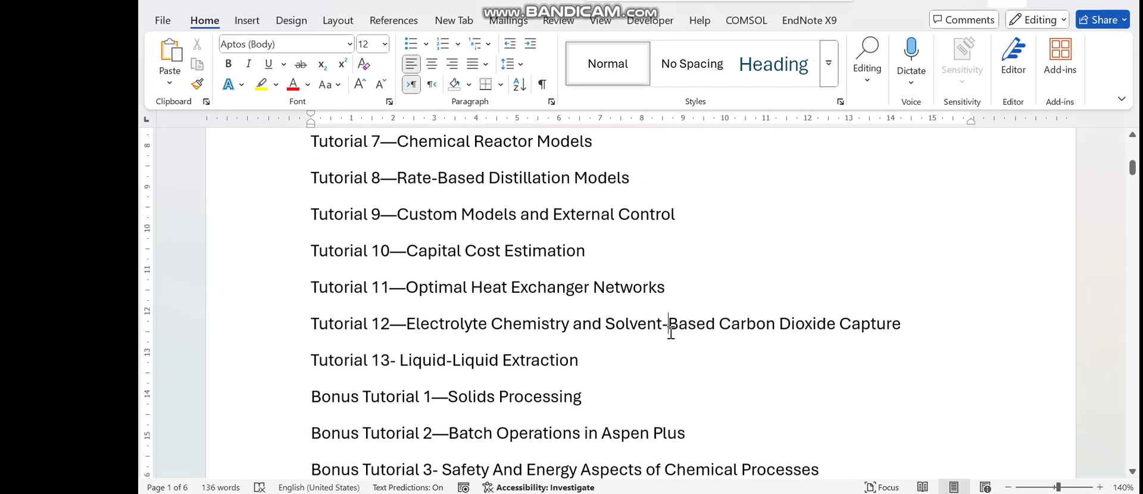
click(591, 254)
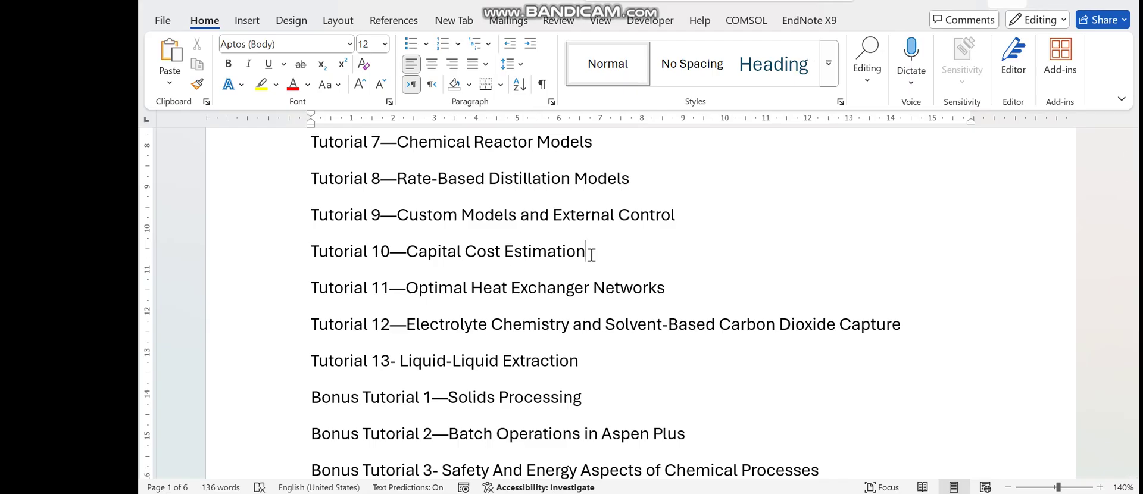
scroll(592, 254, down, 1)
click(689, 259)
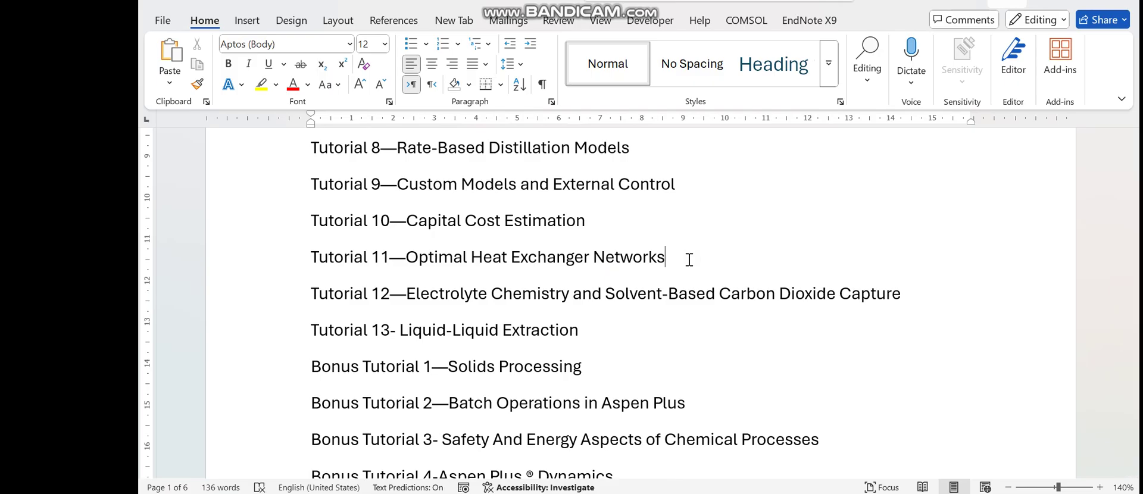
Read the entries for Tutorials 12 and 13 and Bonus Tutorials 1 to 5 at the end of the course contents
scroll(689, 259, down, 1)
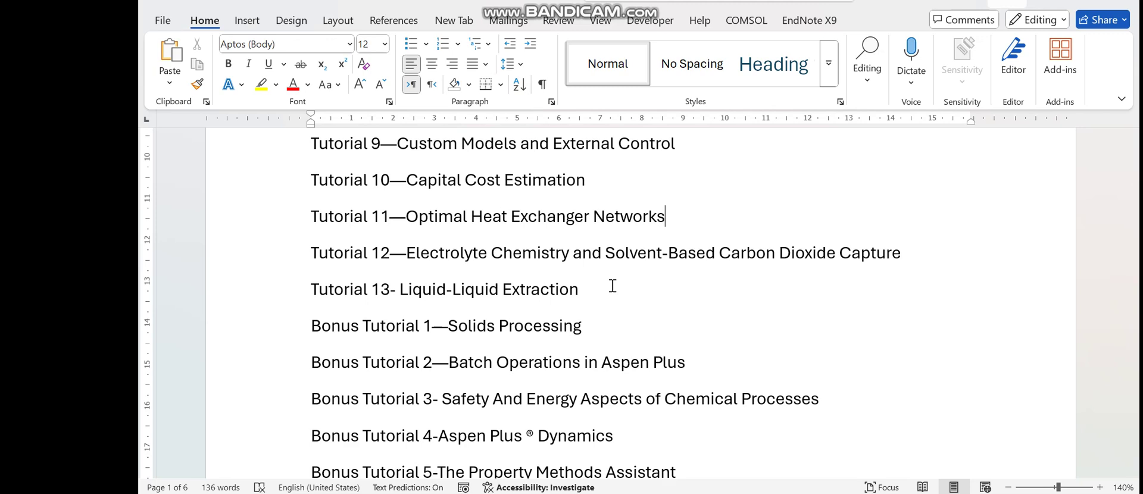
click(577, 294)
scroll(578, 296, down, 1)
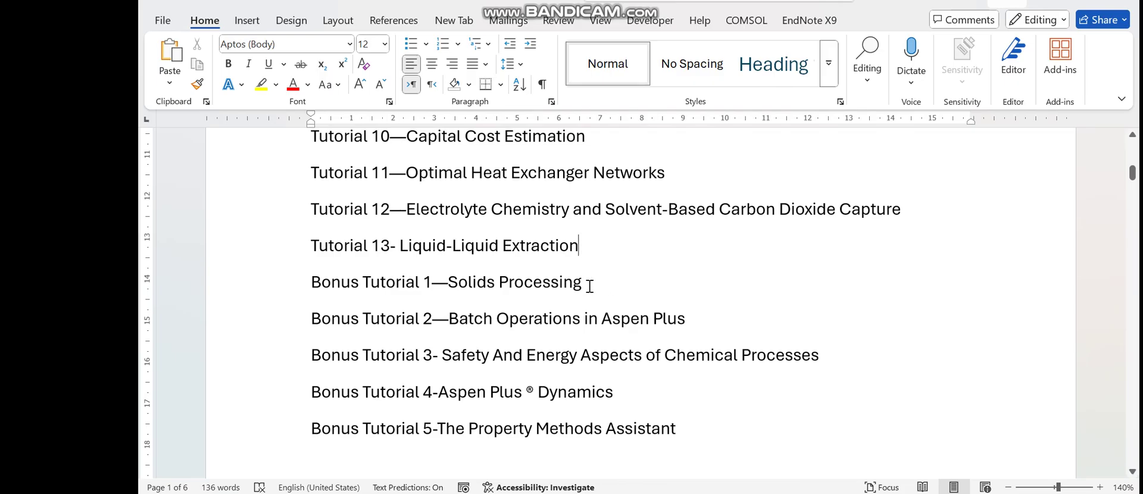
scroll(589, 286, down, 1)
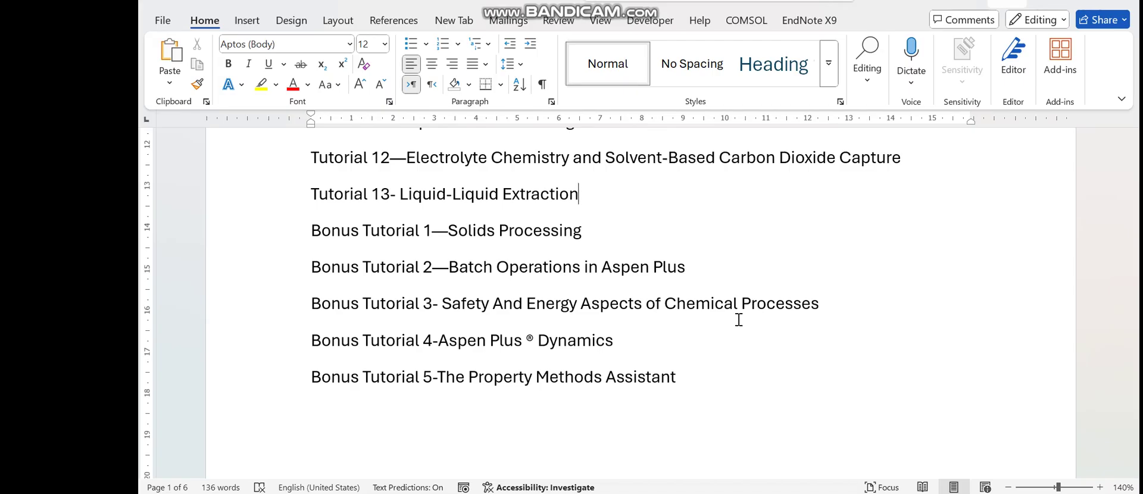
scroll(739, 320, down, 1)
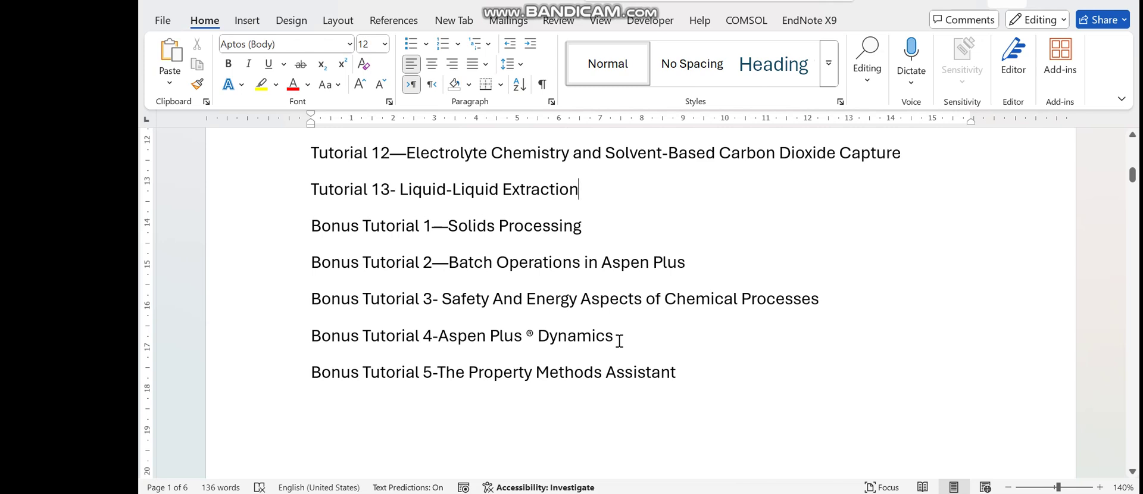
scroll(620, 341, down, 1)
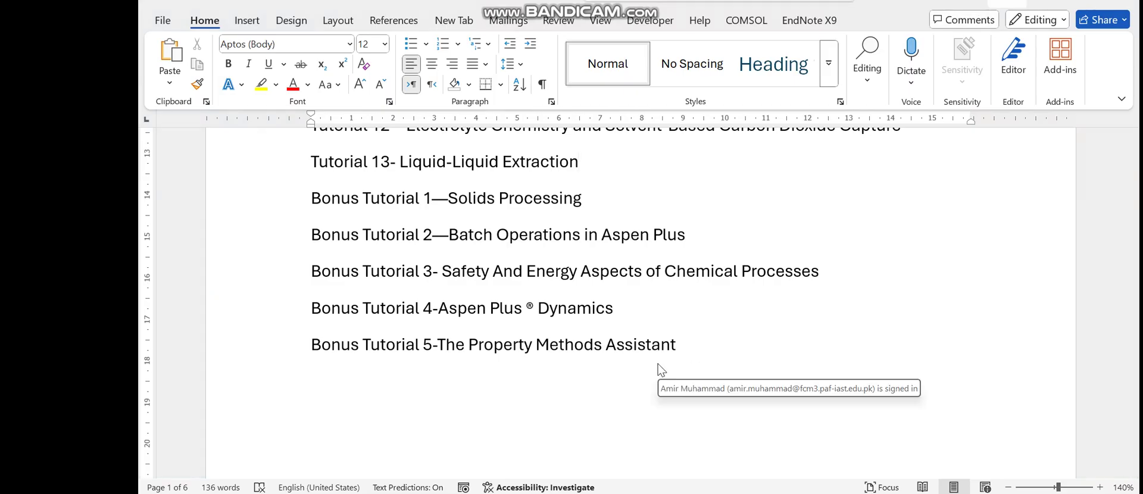
click(672, 328)
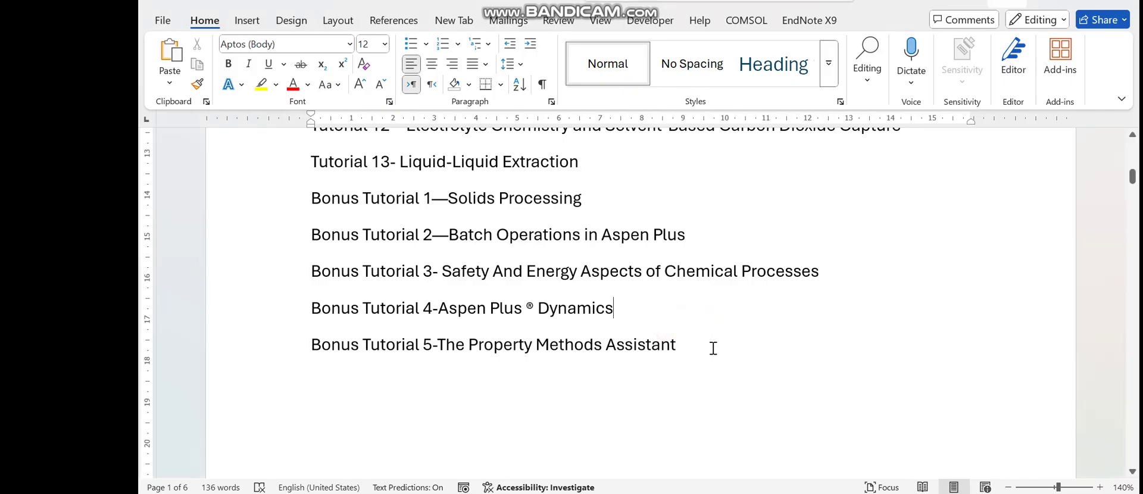
Examine the first book under Recommended Books, the second edition of "Learn Aspen Plus in 24 Hours", including its cover details
scroll(695, 345, up, 10)
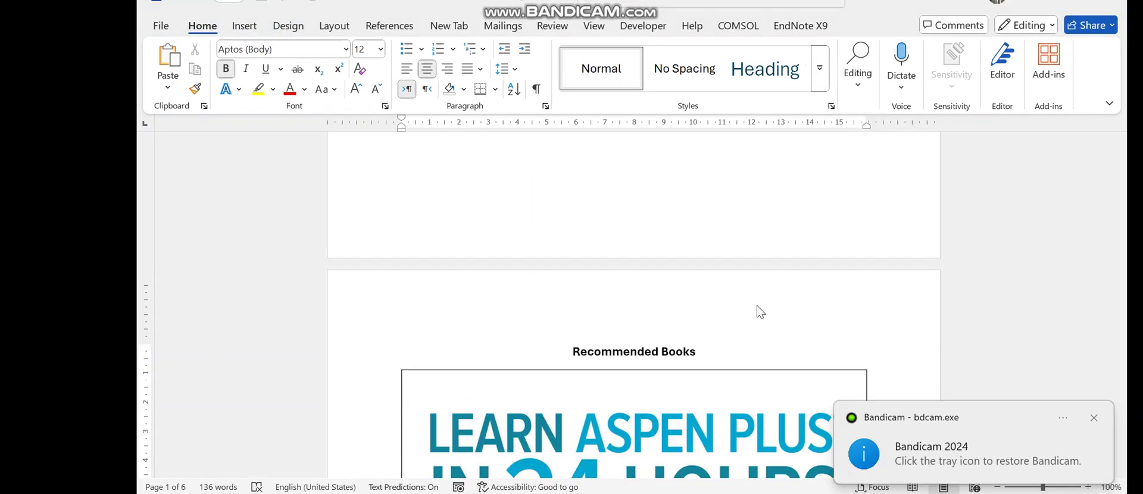
scroll(759, 311, down, 2)
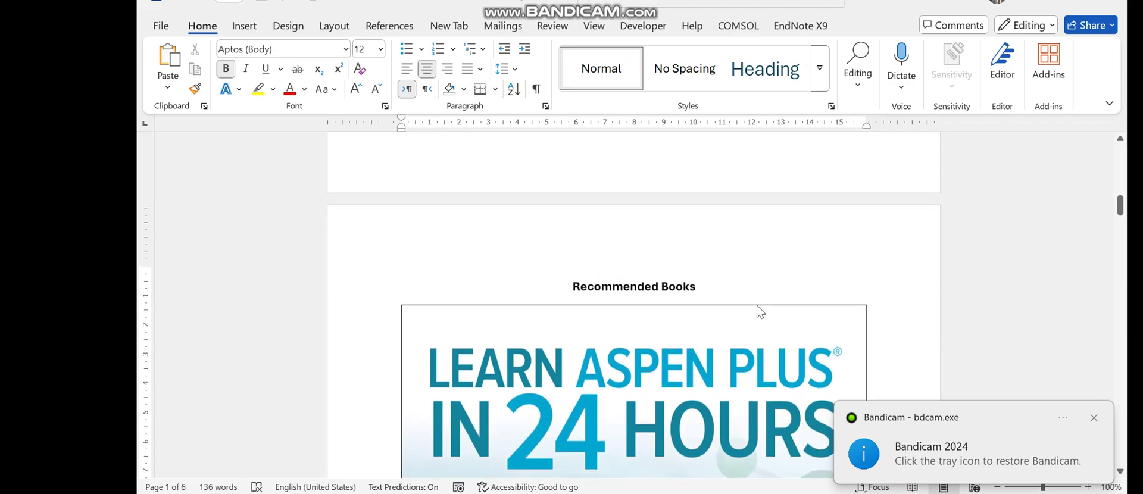
scroll(759, 310, down, 3)
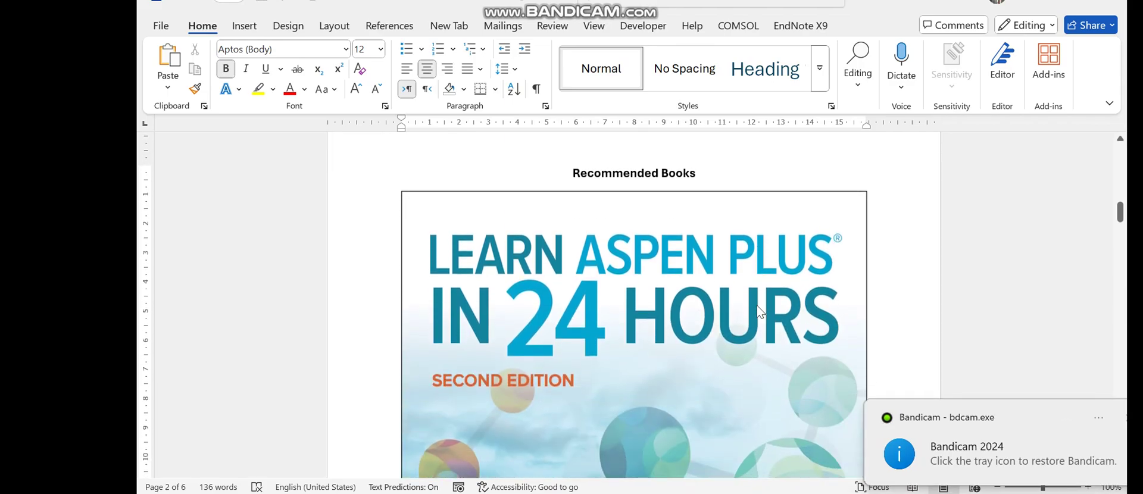
scroll(760, 311, down, 1)
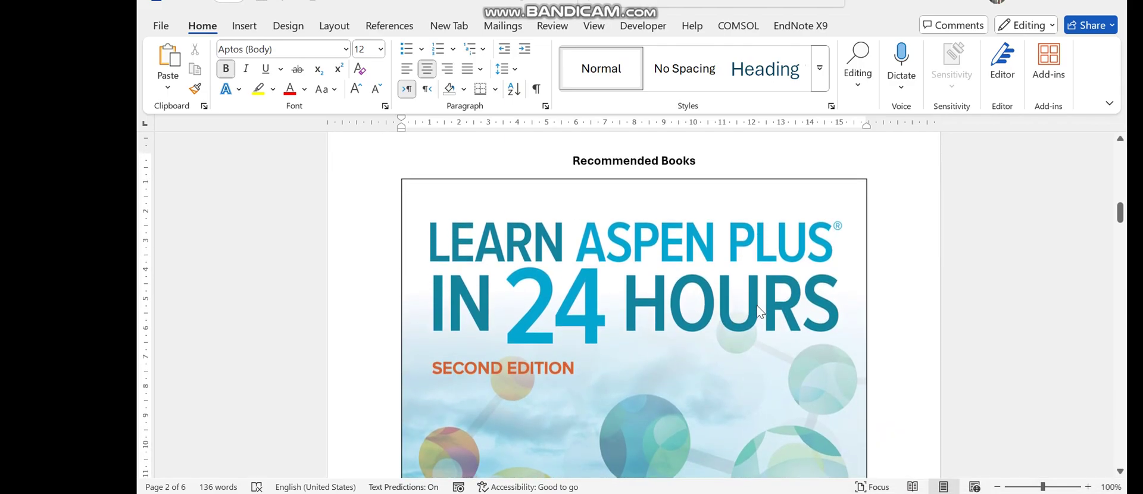
scroll(760, 312, down, 1)
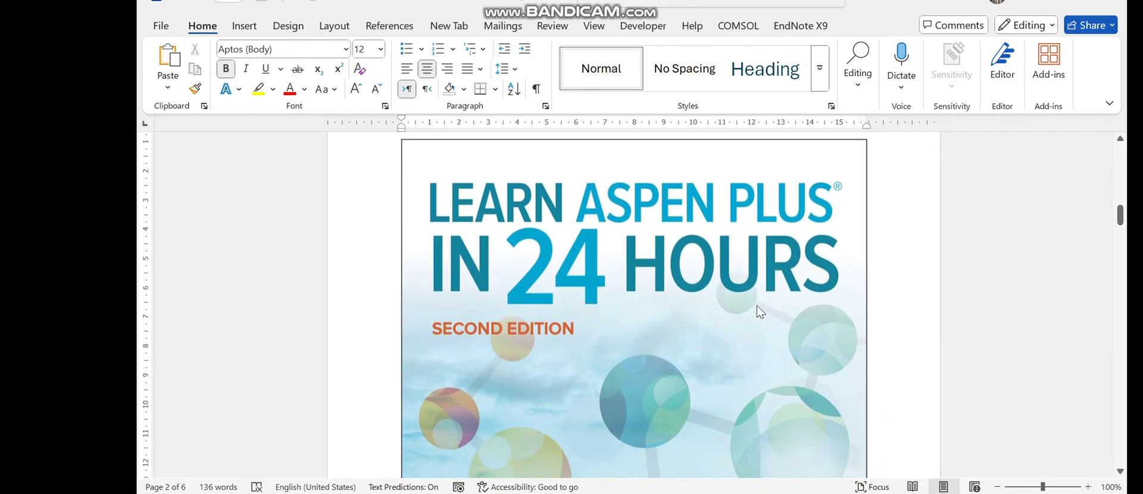
scroll(760, 312, down, 2)
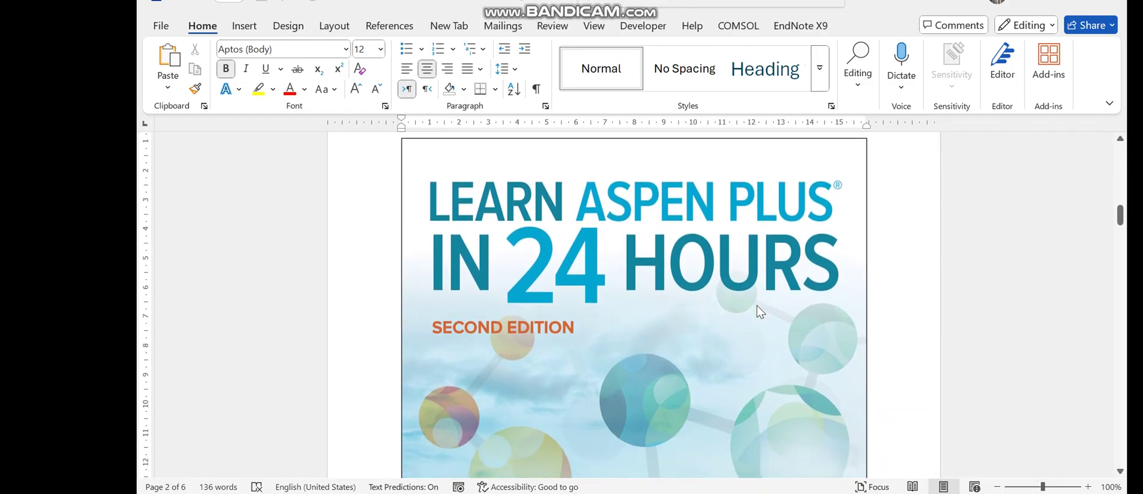
scroll(761, 312, down, 8)
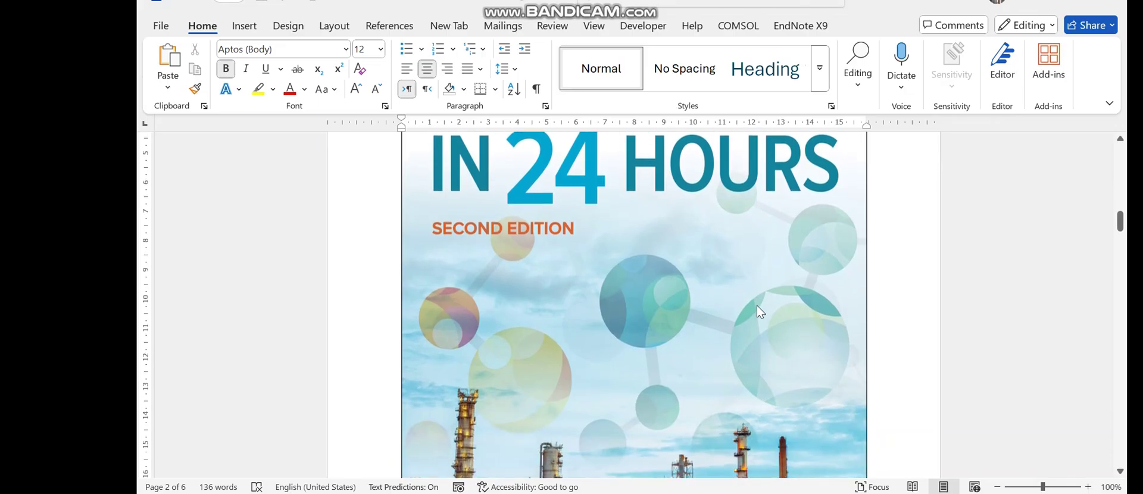
scroll(760, 312, down, 1)
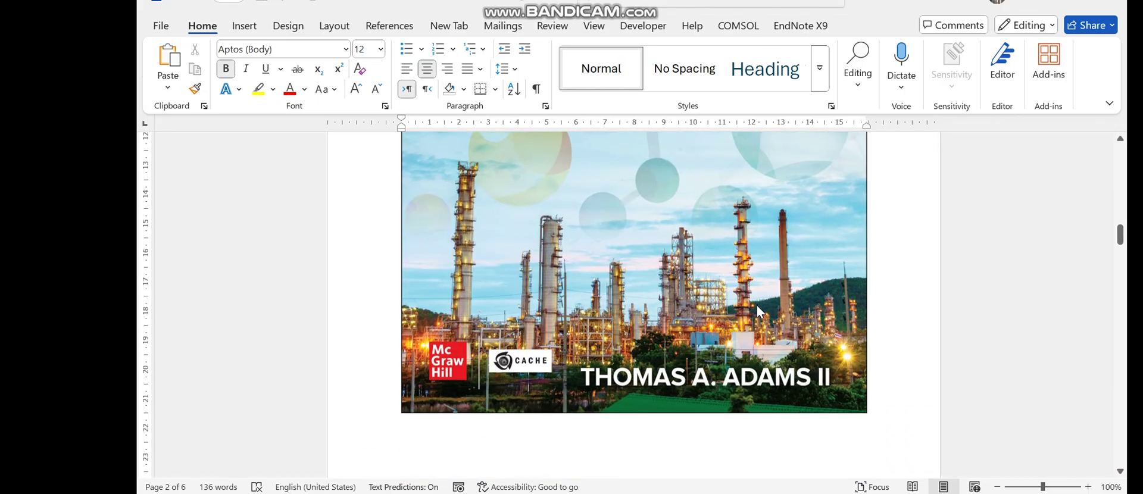
scroll(757, 307, up, 8)
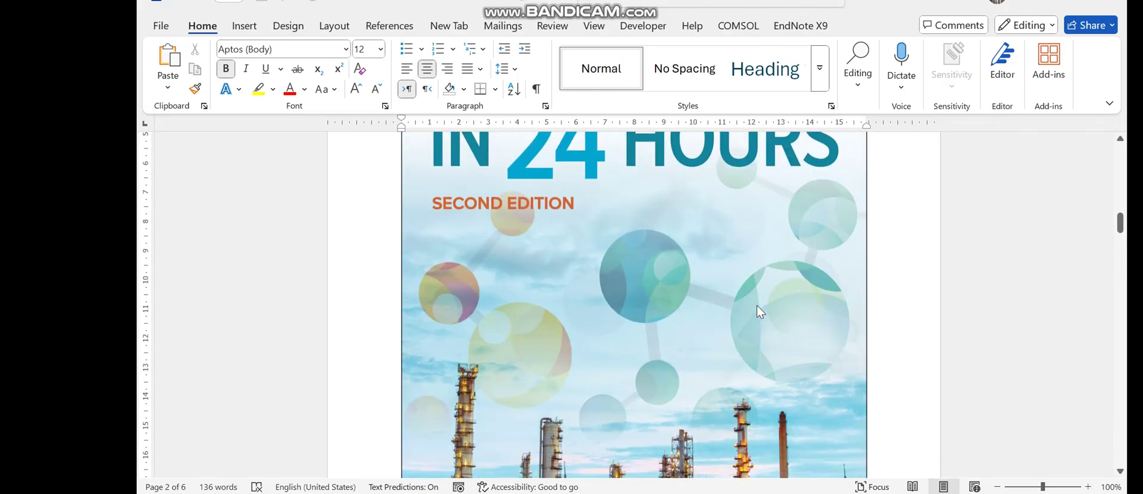
scroll(758, 307, down, 15)
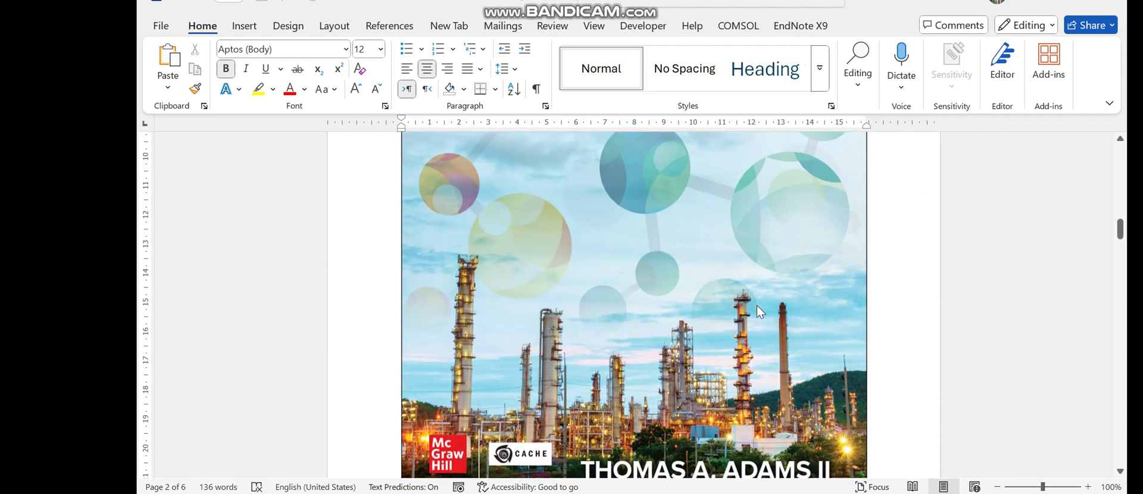
Examine the cover of the second recommended book, "Aspen Plus: Chemical Engineering Applications", including its edition and publisher
scroll(760, 312, down, 15)
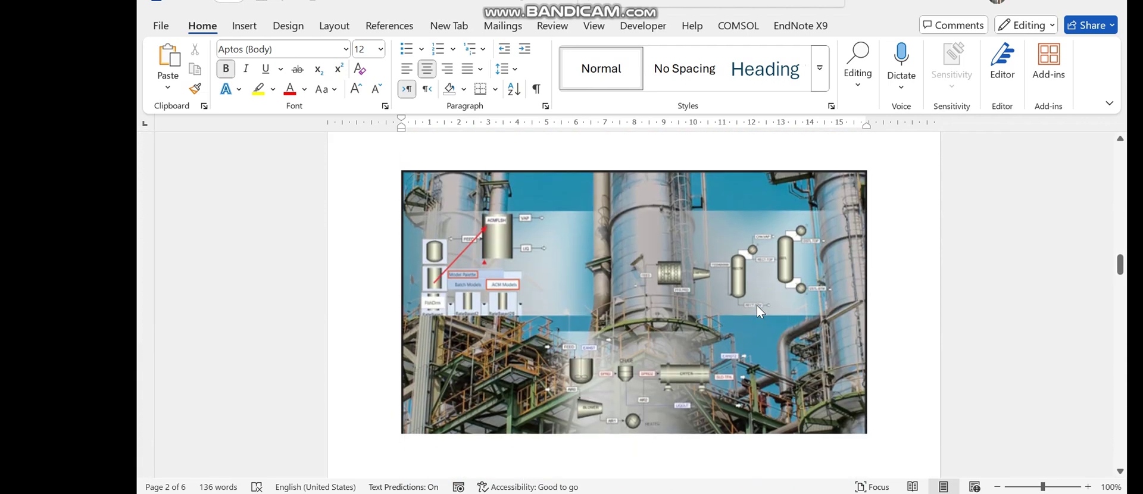
scroll(758, 311, down, 3)
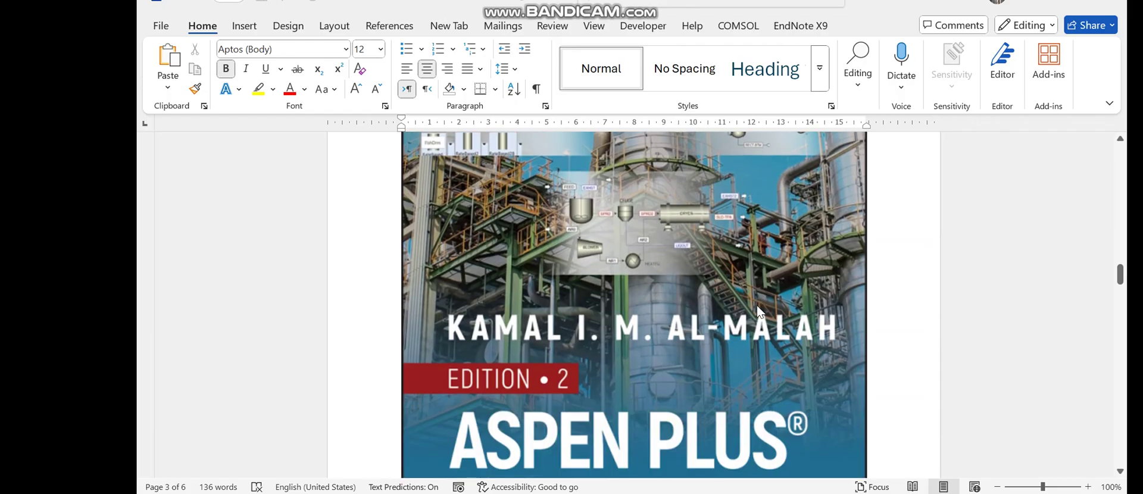
scroll(759, 312, down, 1)
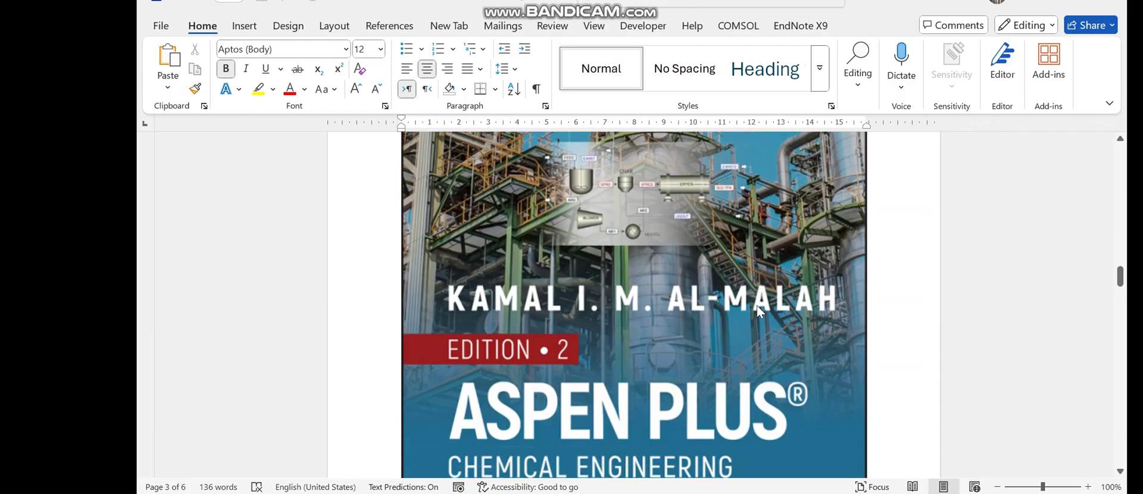
scroll(760, 311, down, 2)
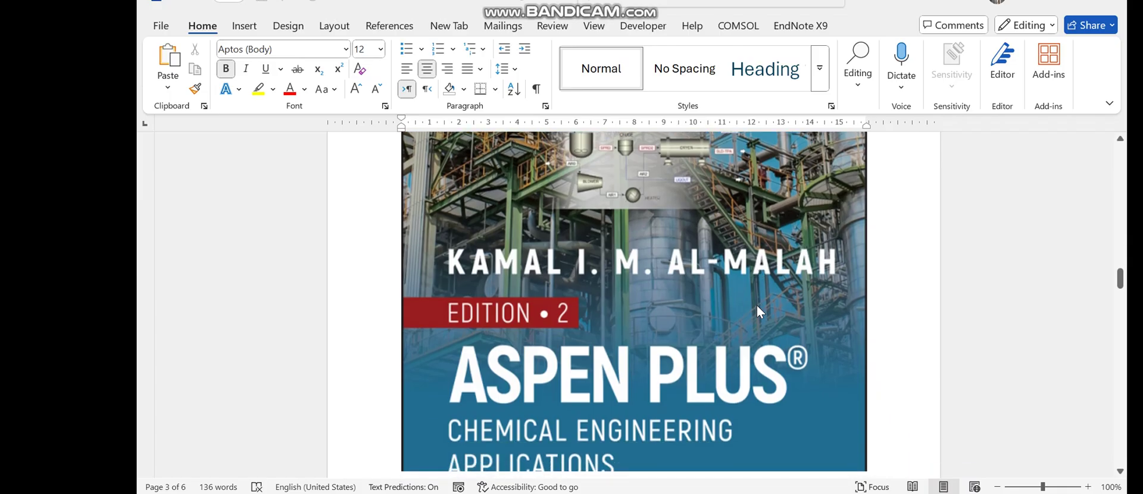
scroll(759, 311, down, 1)
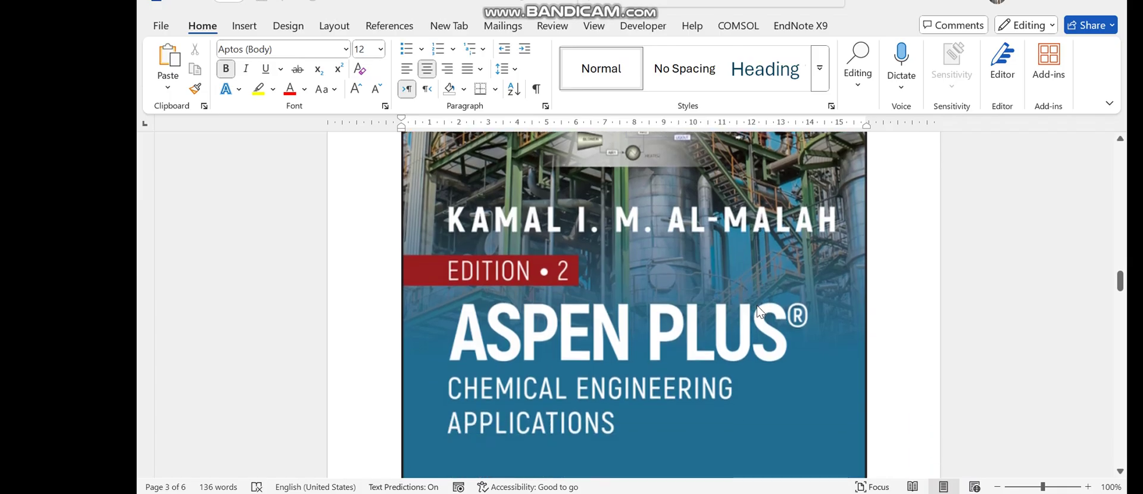
scroll(760, 310, down, 1)
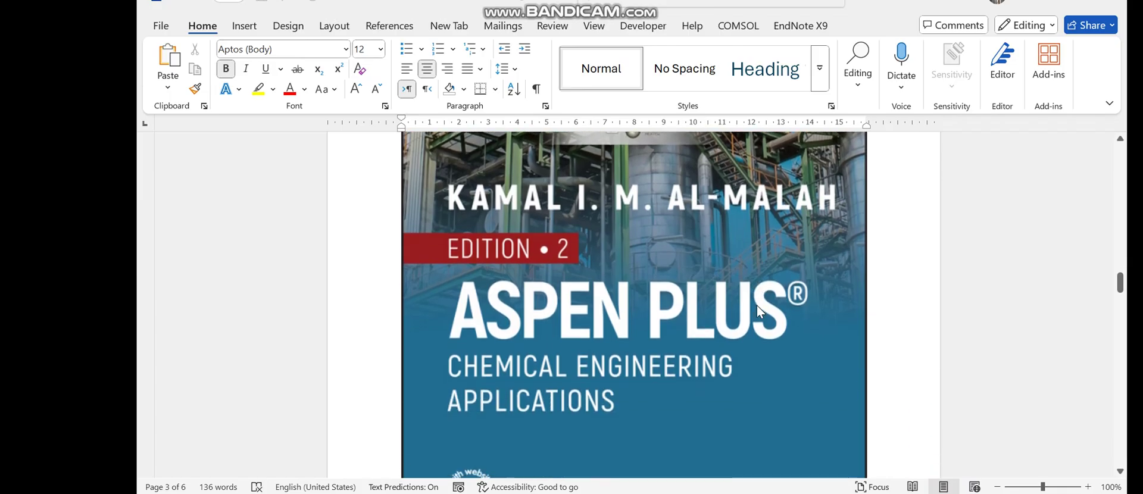
scroll(758, 311, down, 10)
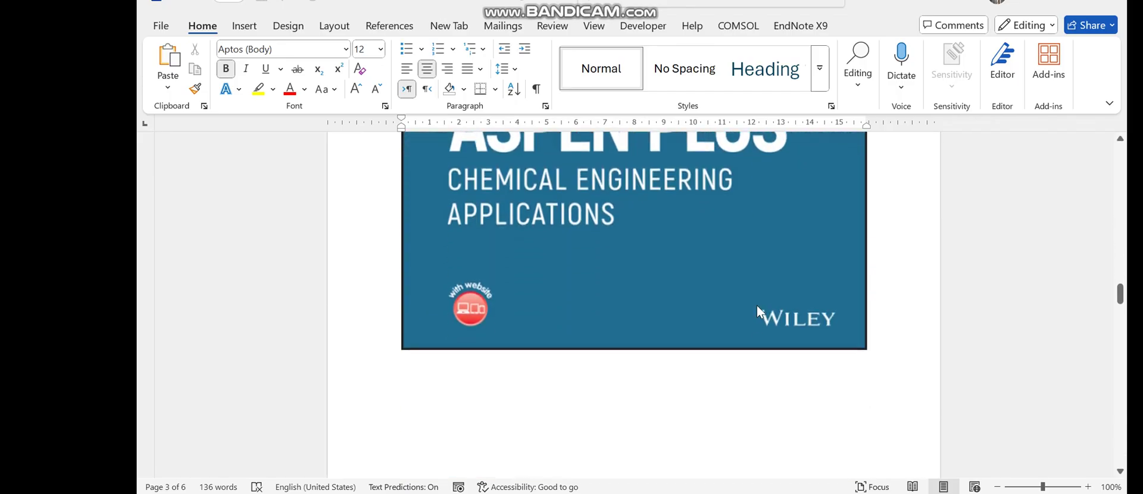
Examine the cover of the third recommended book, "Chemical Process Design and Simulation: Aspen Plus and Aspen HYSYS Applications"
scroll(760, 311, down, 4)
scroll(759, 310, up, 2)
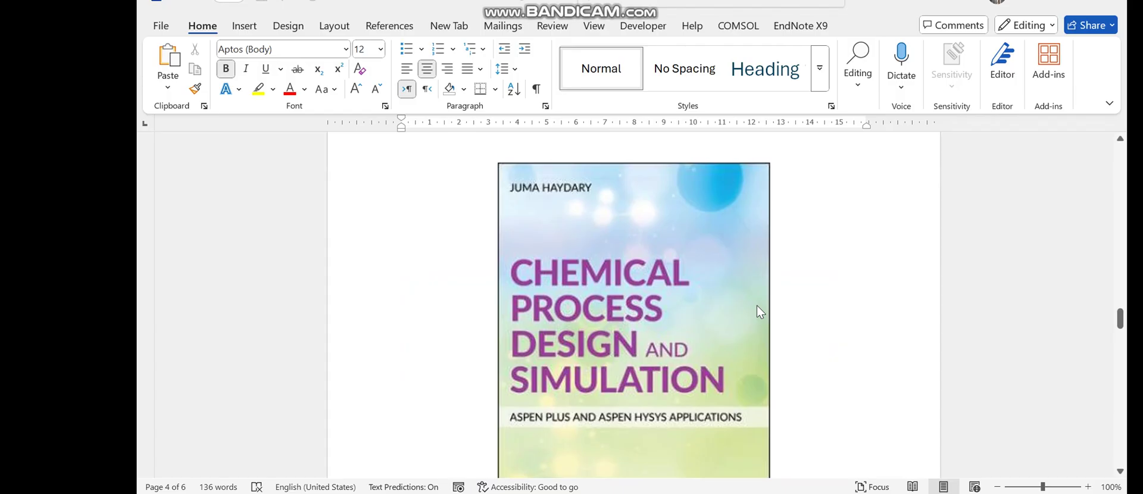
scroll(759, 311, down, 2)
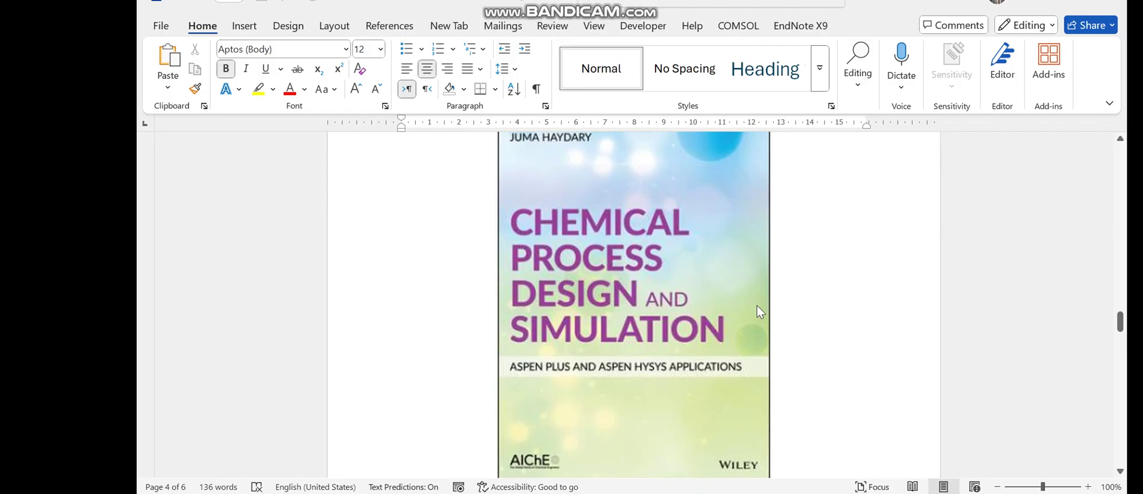
scroll(760, 312, down, 3)
scroll(760, 311, up, 5)
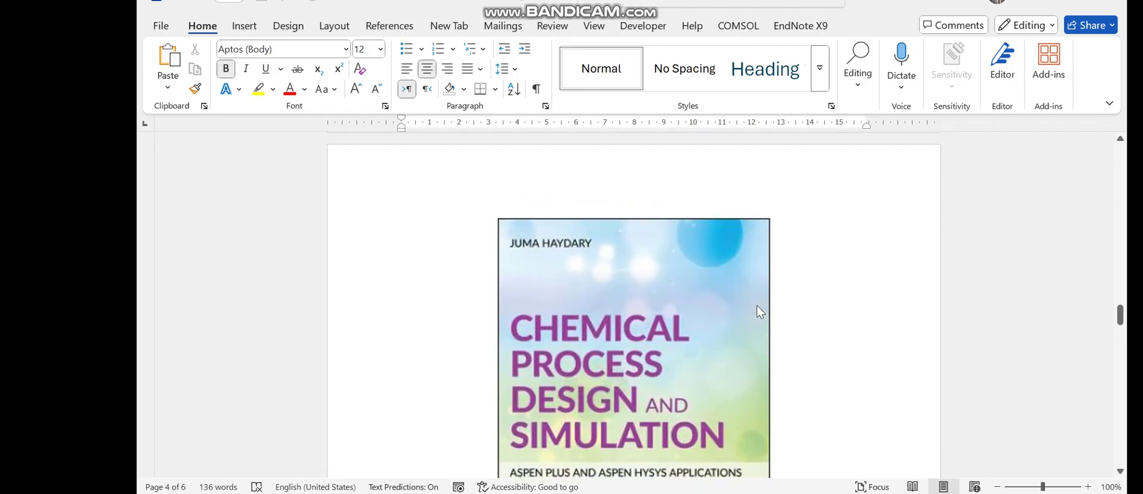
scroll(585, 260, down, 4)
Examine the cover of the last recommended book, "Using Aspen Plus in Thermodynamics Instruction: A Step-by-Step Guide"
scroll(585, 262, down, 12)
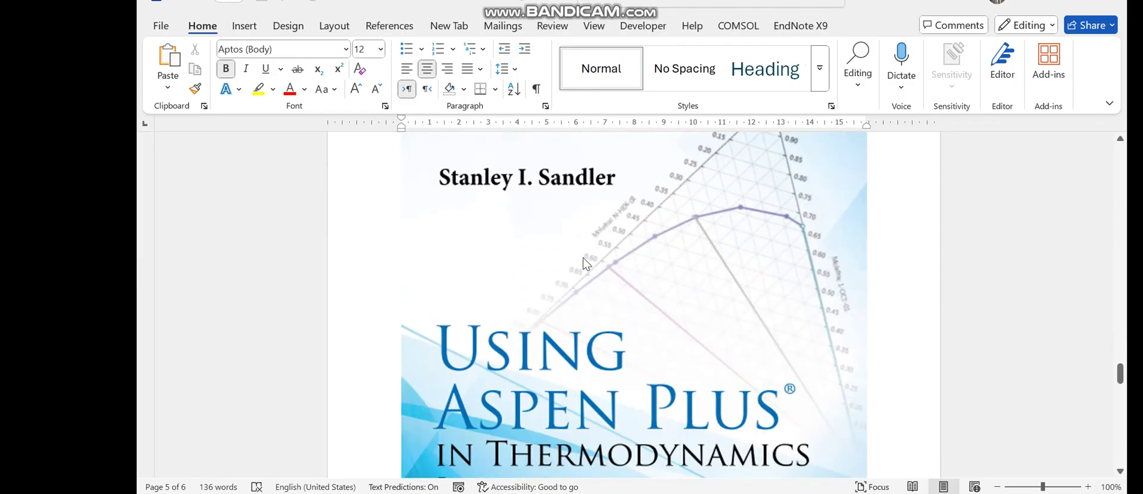
scroll(584, 262, down, 5)
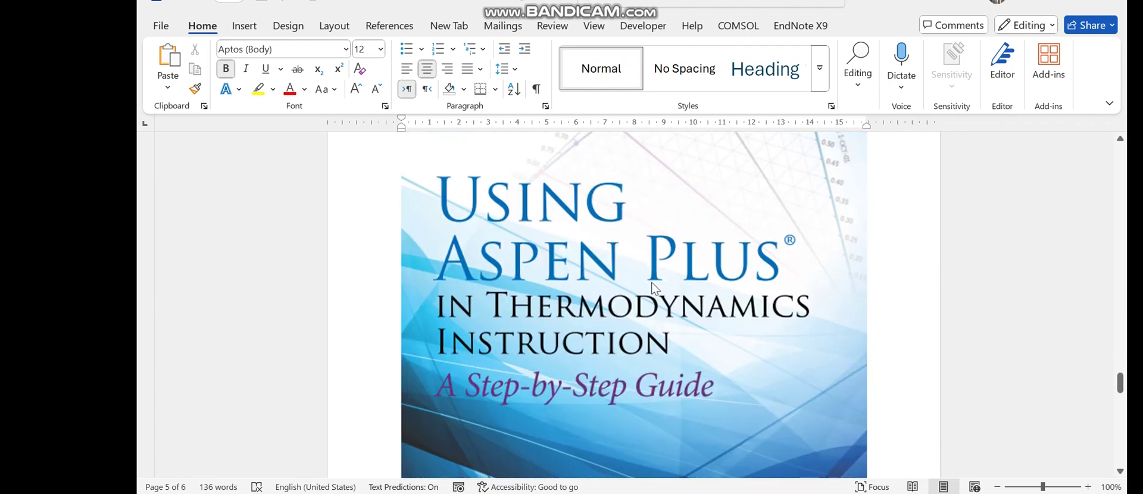
scroll(655, 289, down, 4)
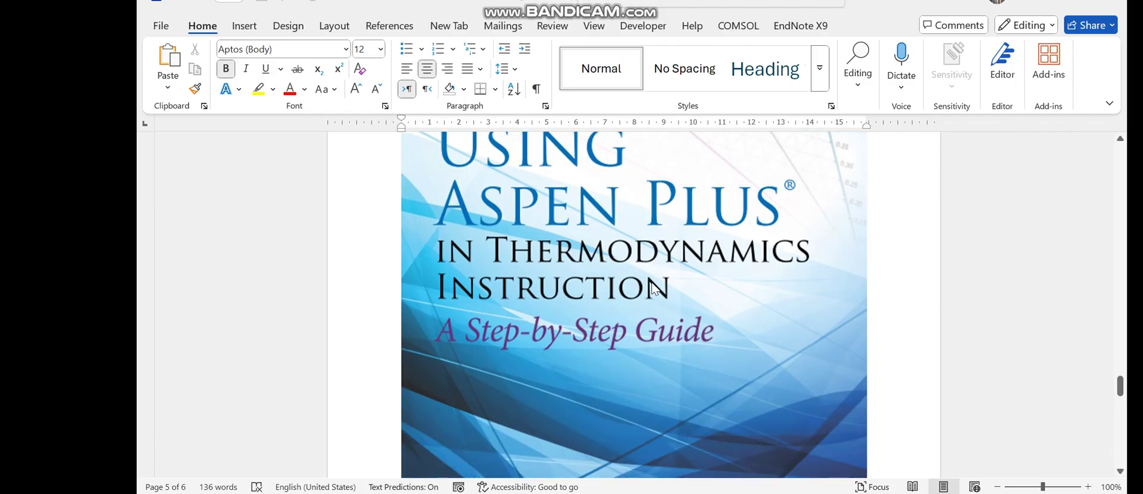
scroll(655, 289, down, 1)
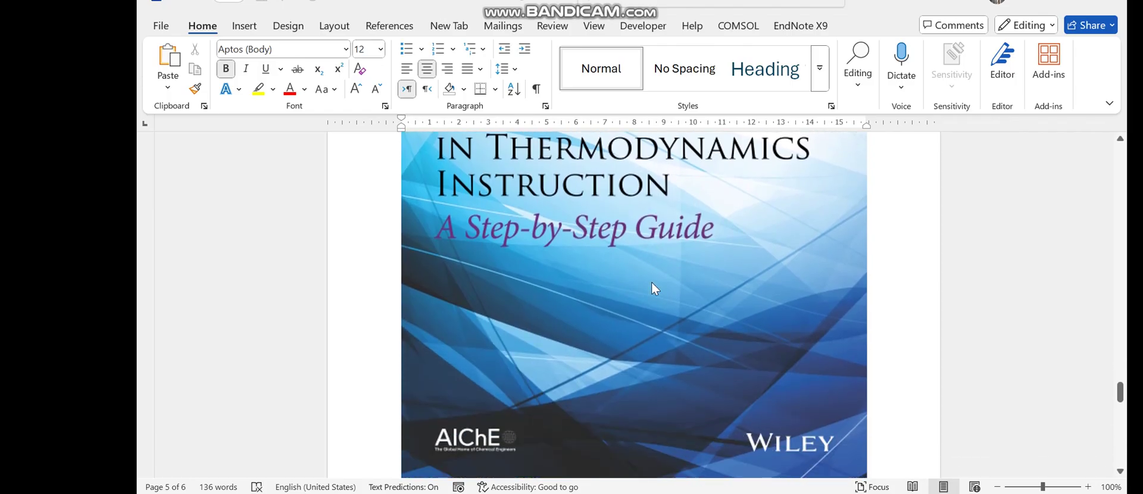
scroll(652, 282, up, 15)
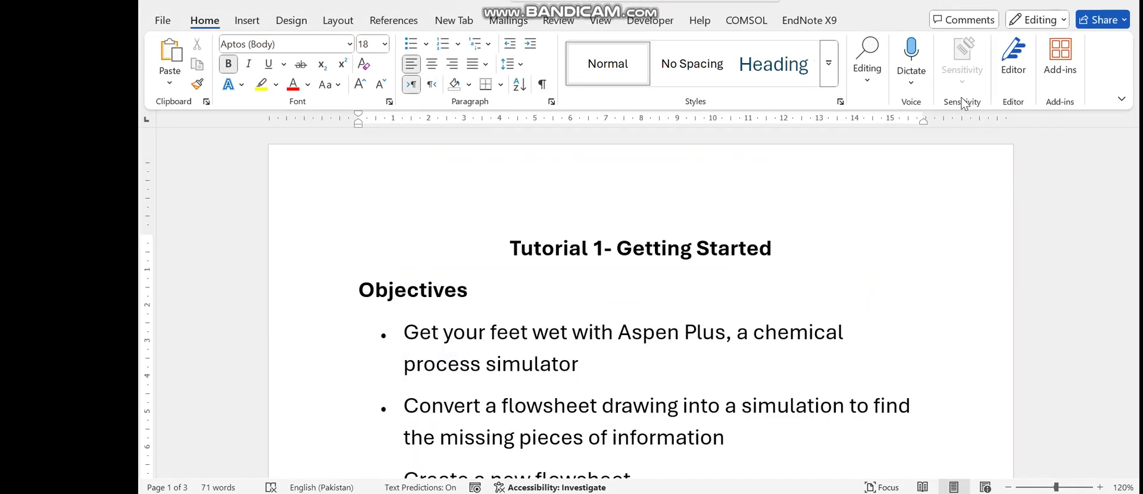
Read the objectives in the "Tutorial 1- Getting Started" document, from the introduction to Aspen Plus through using simulation results to solve problems
scroll(770, 305, down, 1)
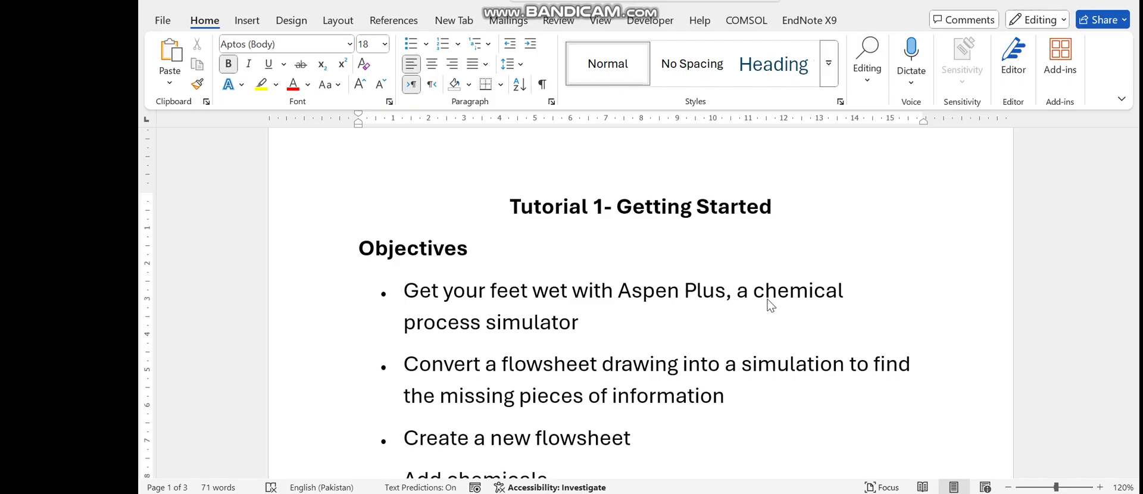
scroll(771, 306, down, 1)
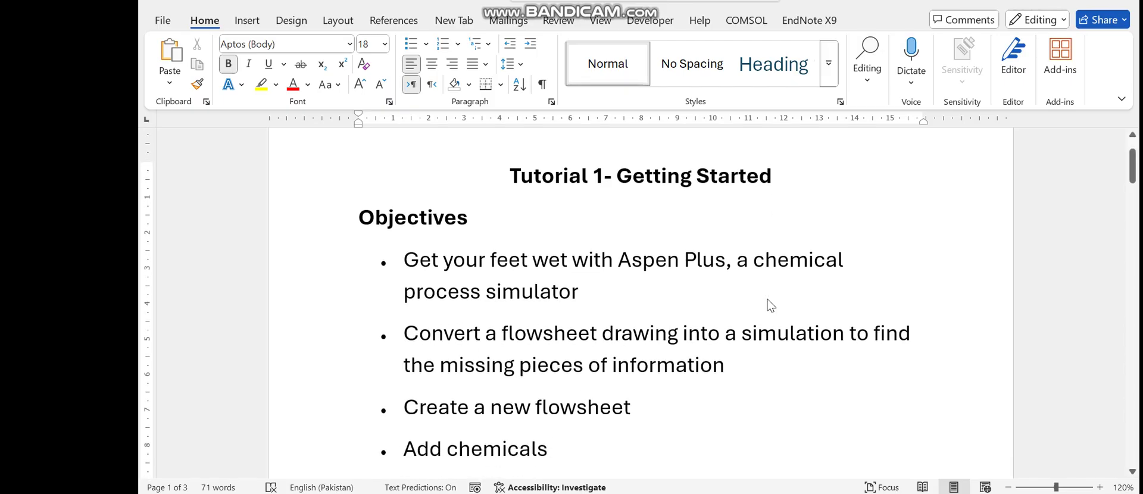
scroll(768, 306, down, 3)
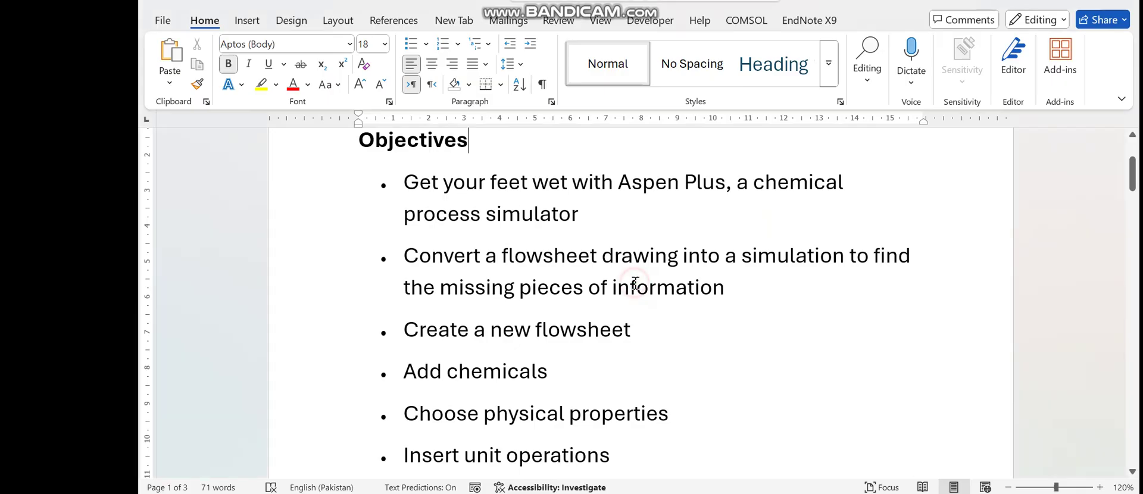
scroll(636, 284, down, 1)
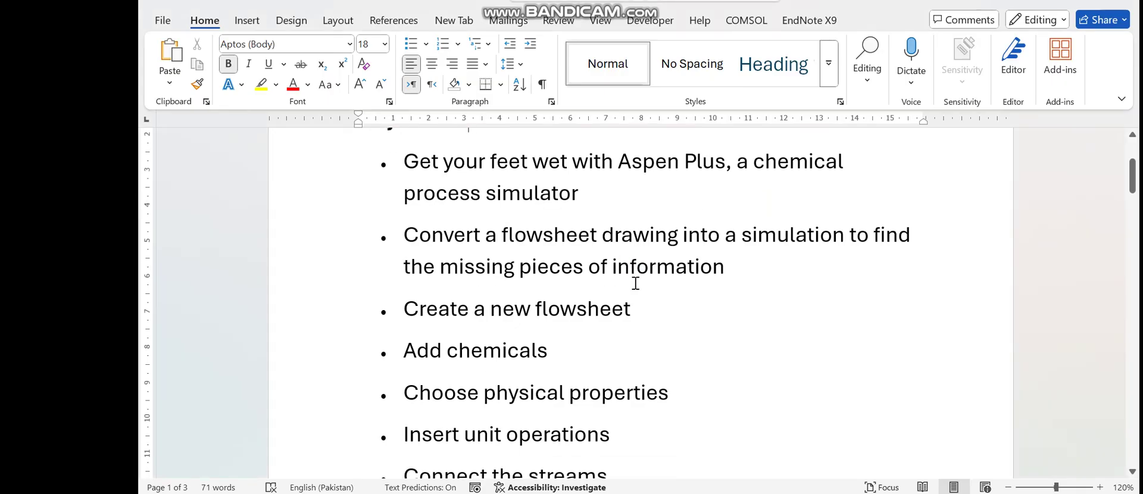
scroll(635, 283, down, 1)
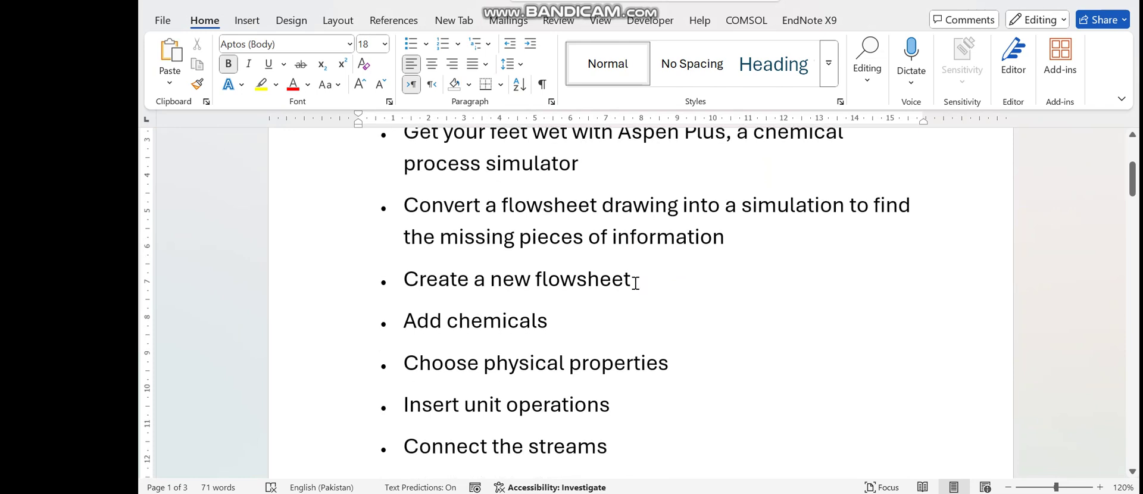
scroll(635, 283, down, 1)
scroll(635, 284, down, 2)
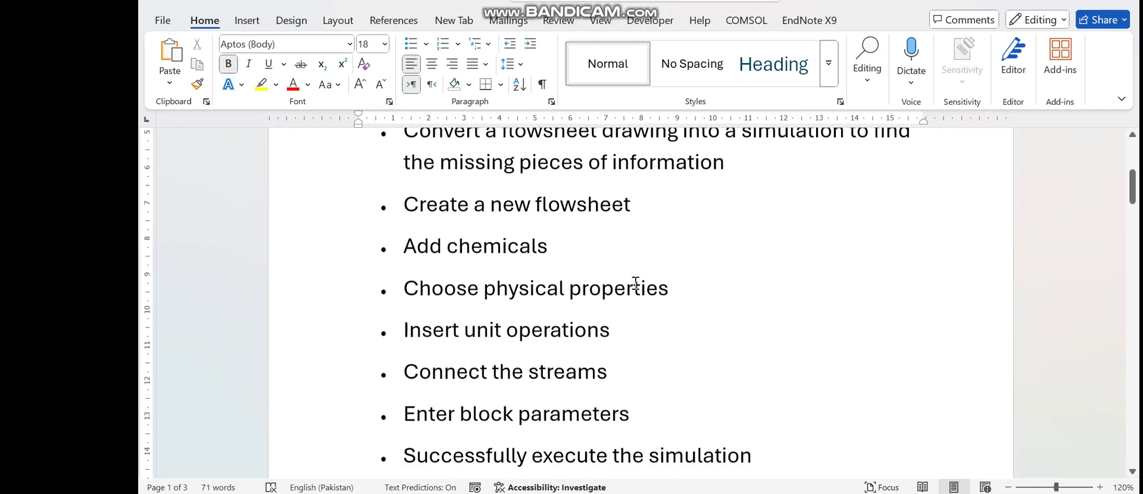
scroll(635, 284, down, 1)
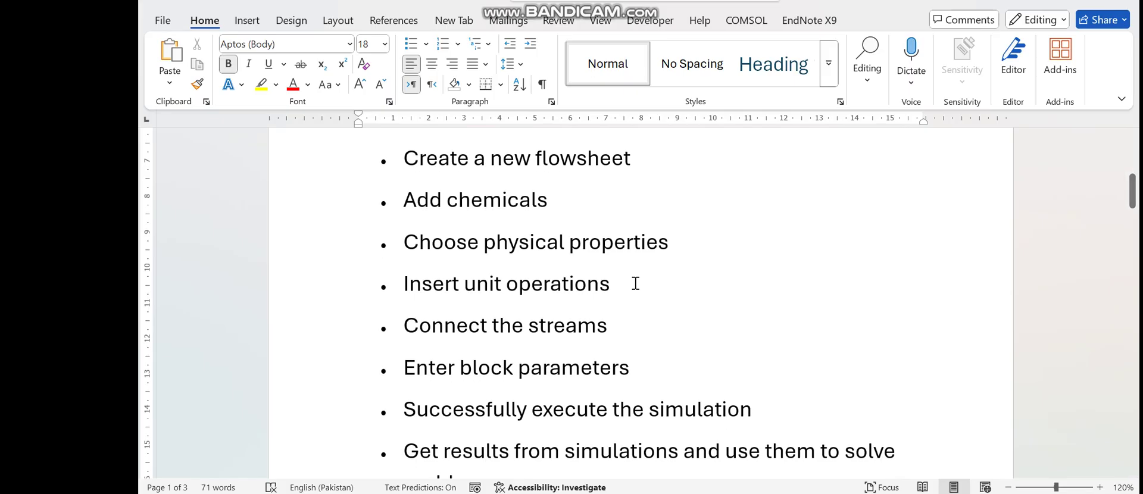
scroll(635, 283, down, 1)
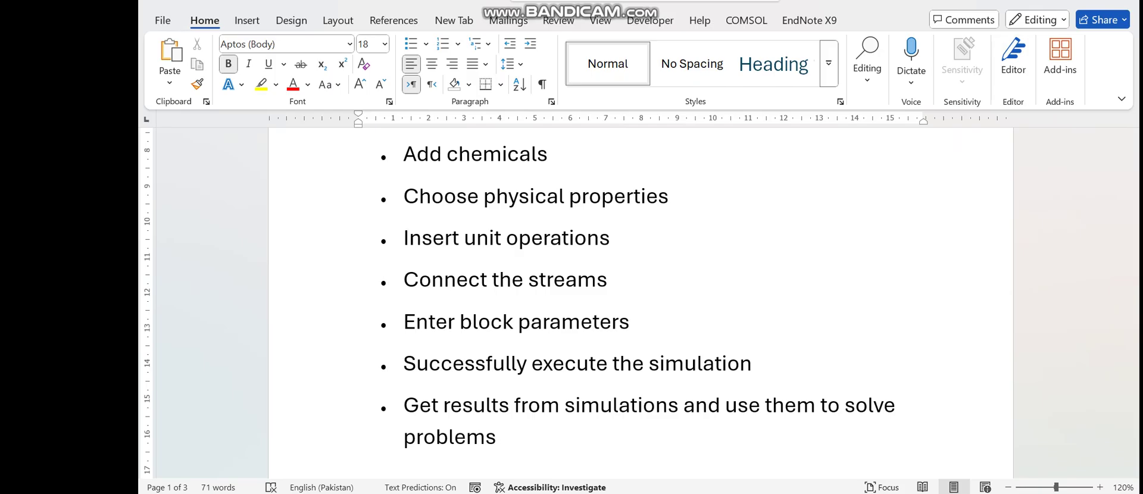
Search the installed programs for "aspen plus" and launch Aspen Plus V14
key(super)
text(aspen plus)
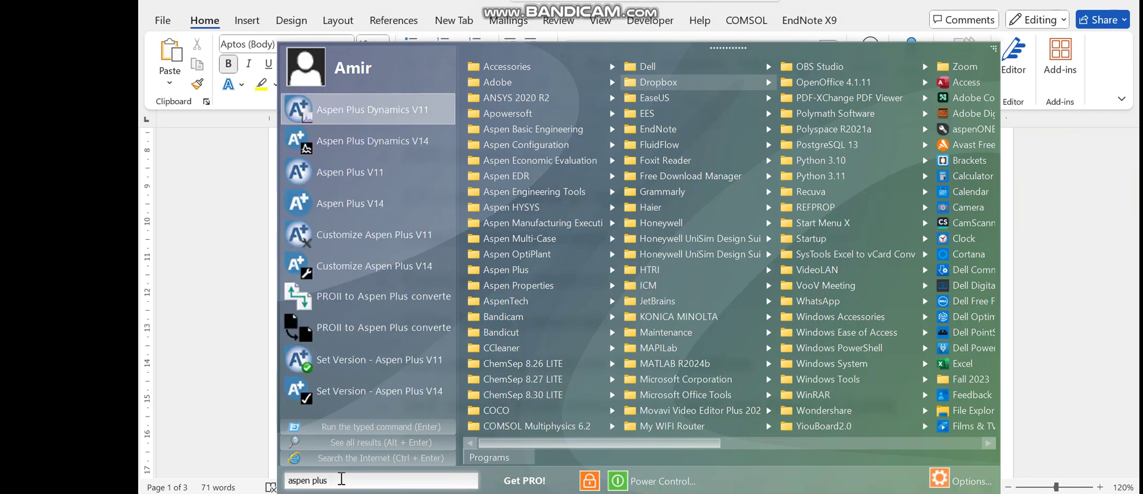
click(417, 202)
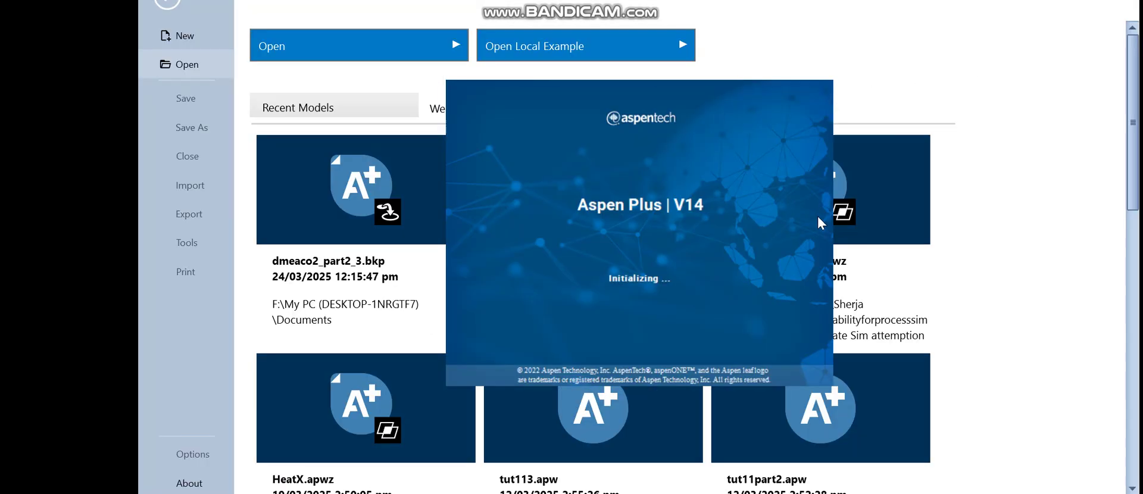
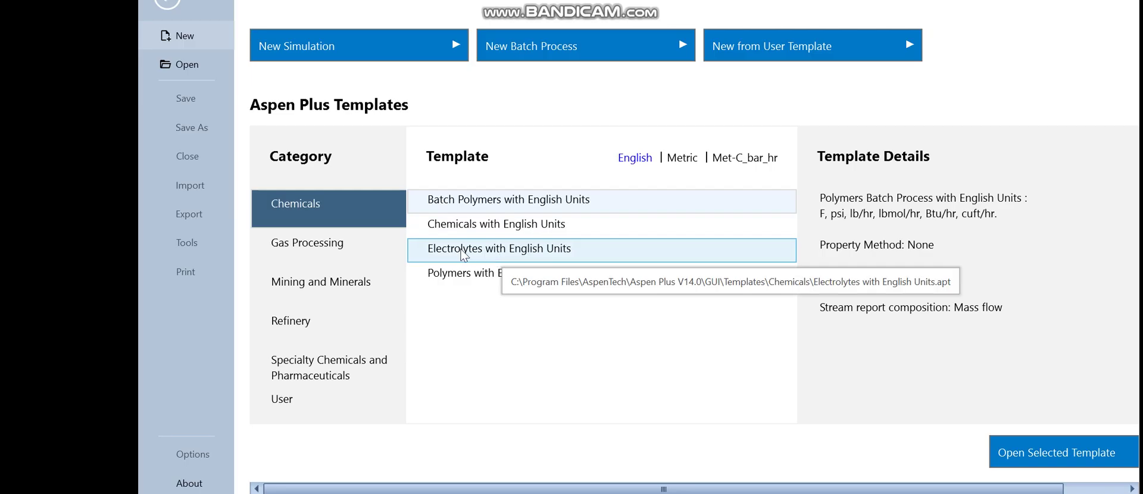
Compare the Chemicals, Gas Processing, and Mining and Minerals templates, checking the Metric and English unit variants and their template details
click(682, 169)
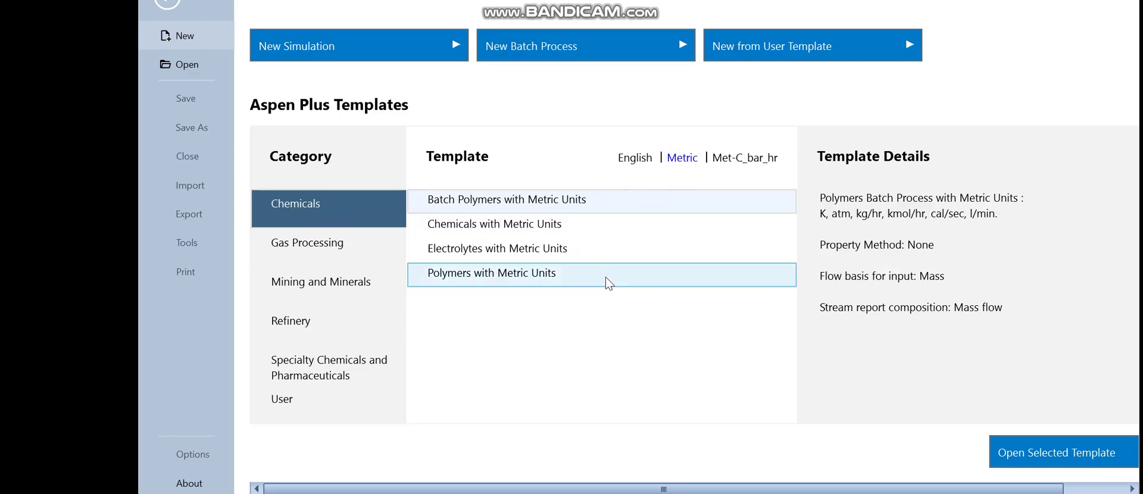
drag(824, 199, 1023, 312)
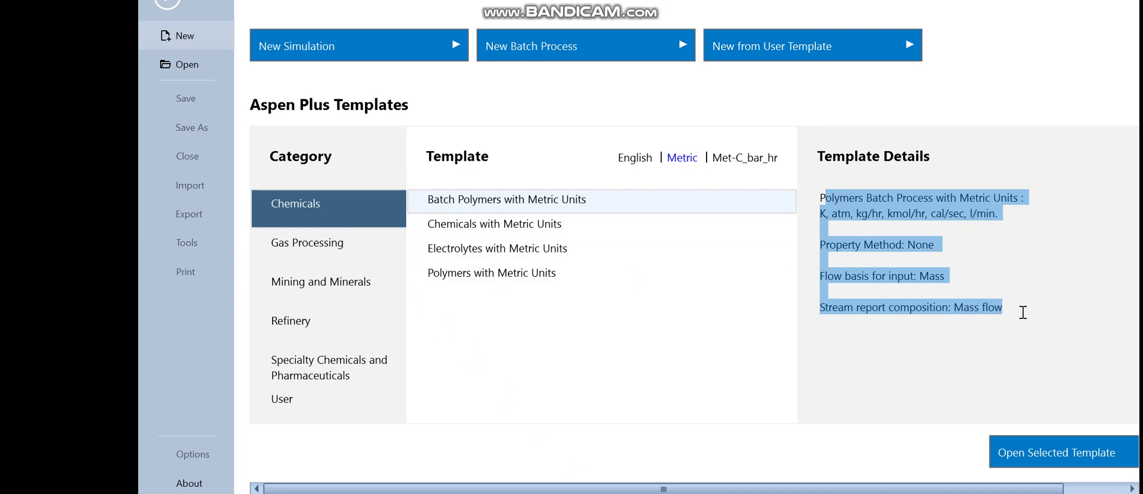
click(305, 245)
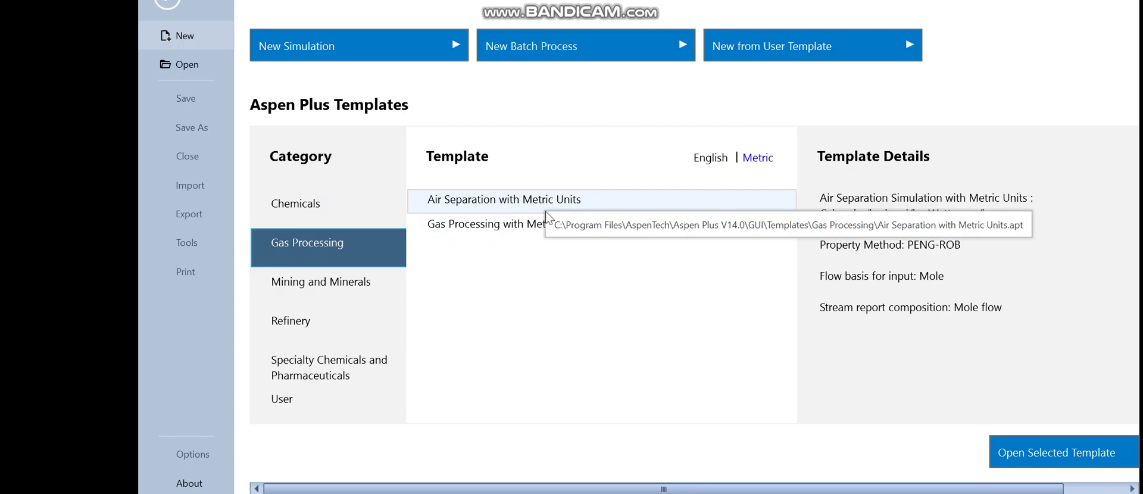
click(705, 162)
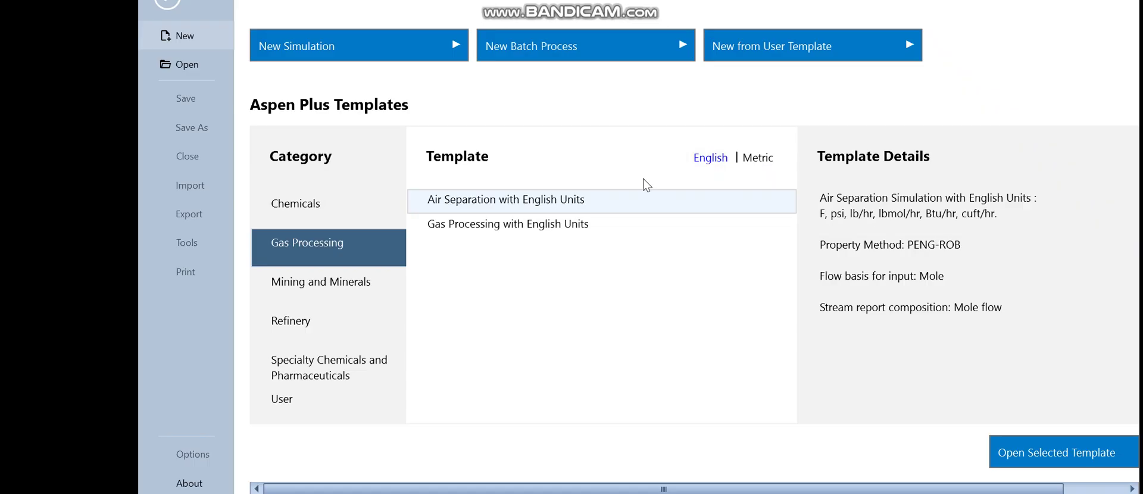
click(349, 283)
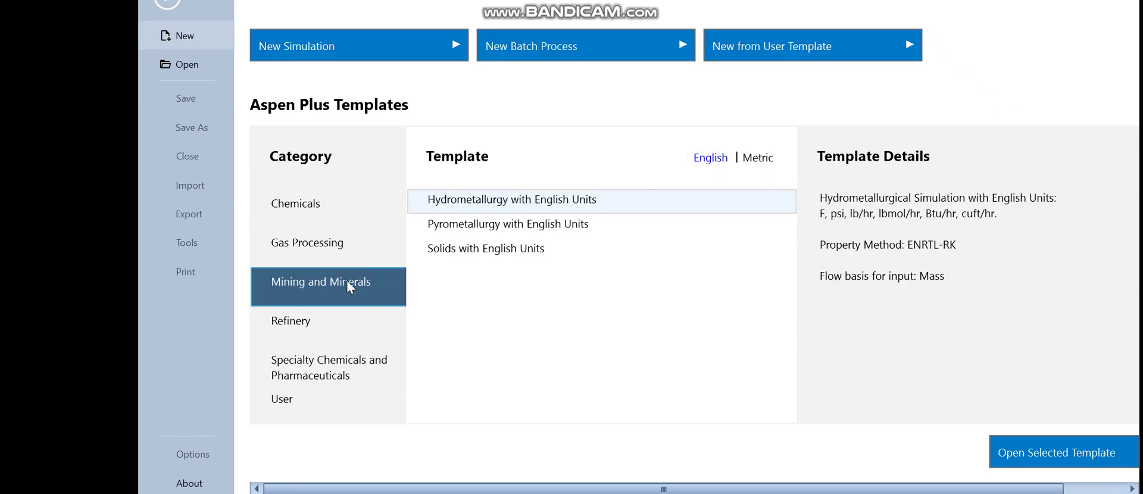
Check the units of the "General with Metric Units" template in the User category and create a new simulation from it
click(309, 413)
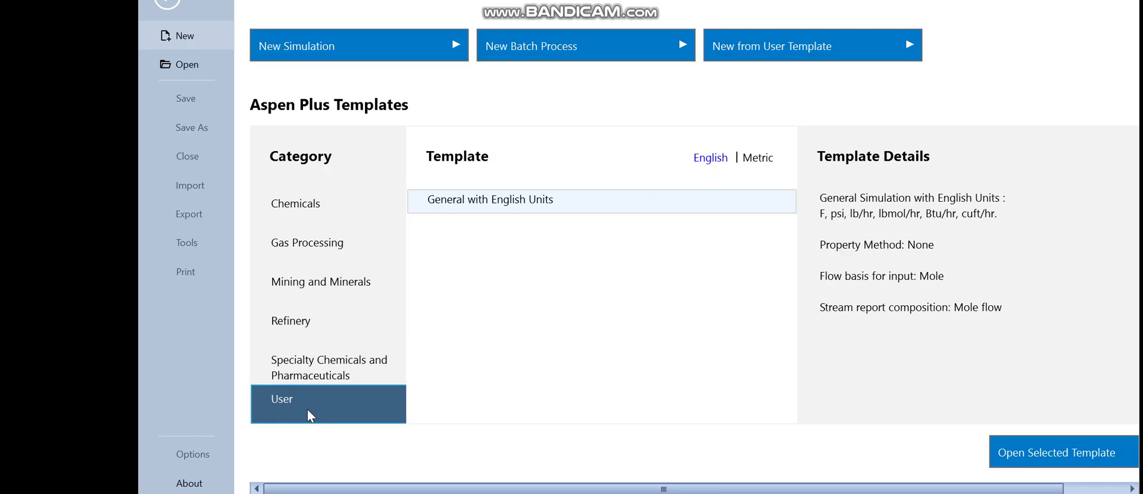
click(753, 162)
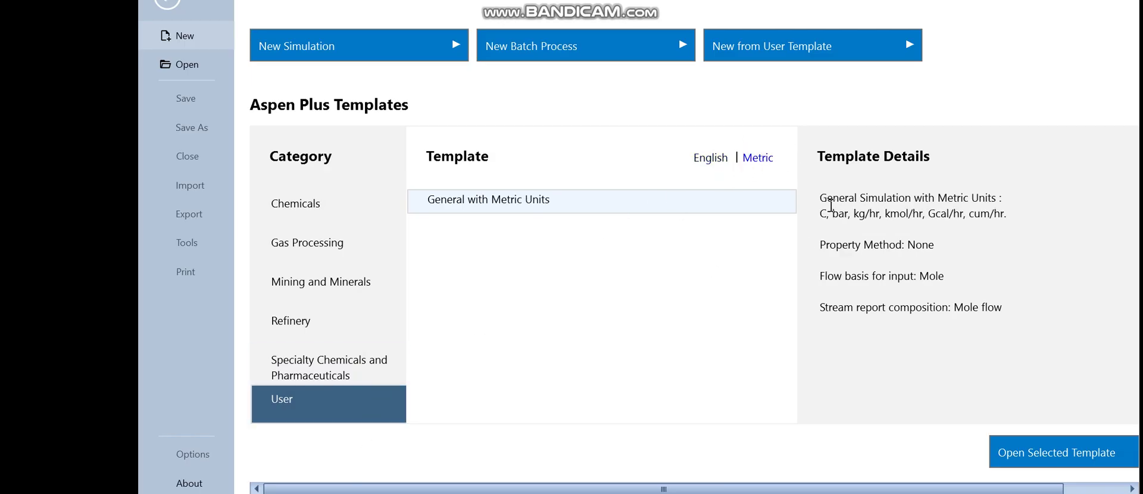
drag(821, 198, 947, 198)
click(993, 210)
drag(1010, 214, 829, 226)
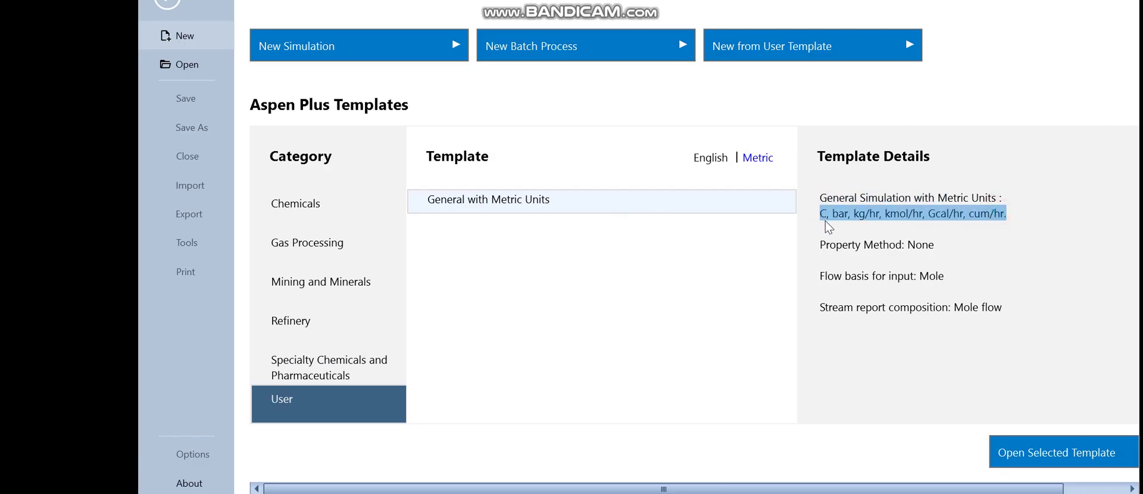
click(828, 220)
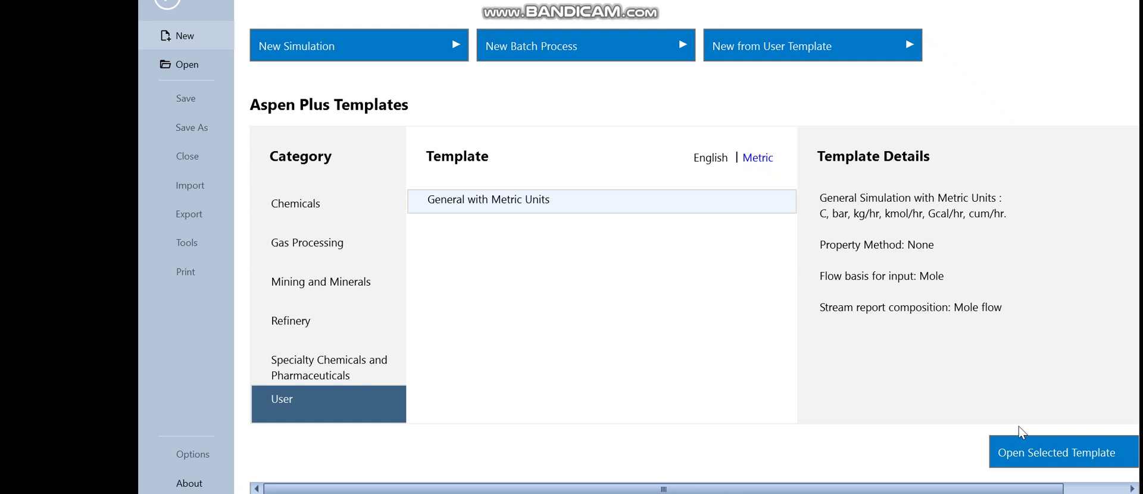
click(1022, 458)
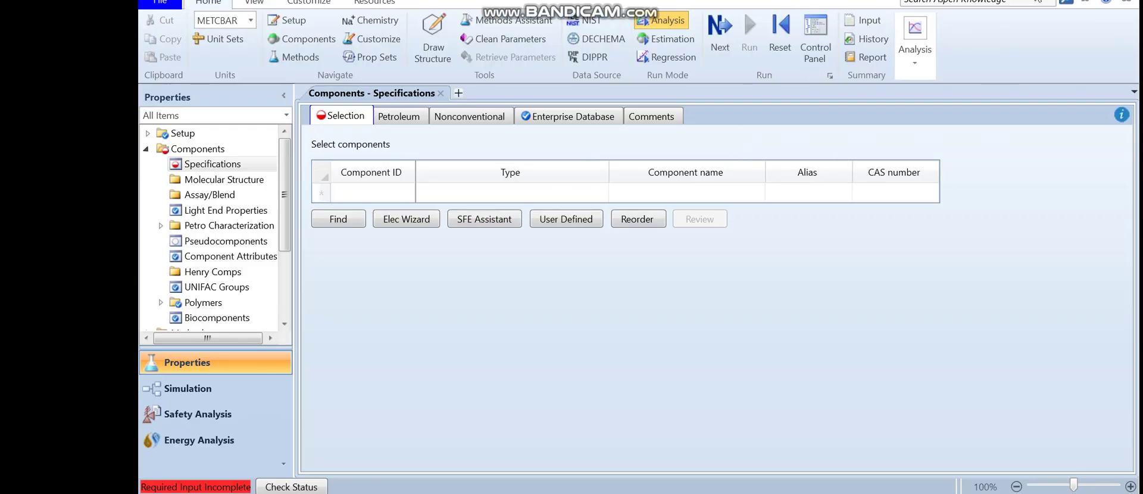
Title the simulation "Distillation" in the global setup and review the available global unit sets, keeping METCBAR
key(Up)
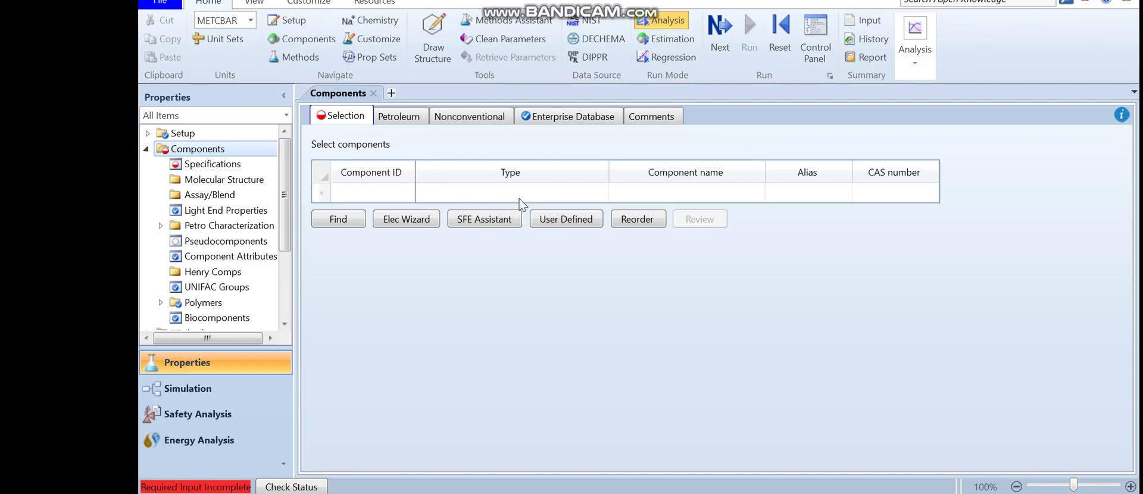
click(221, 134)
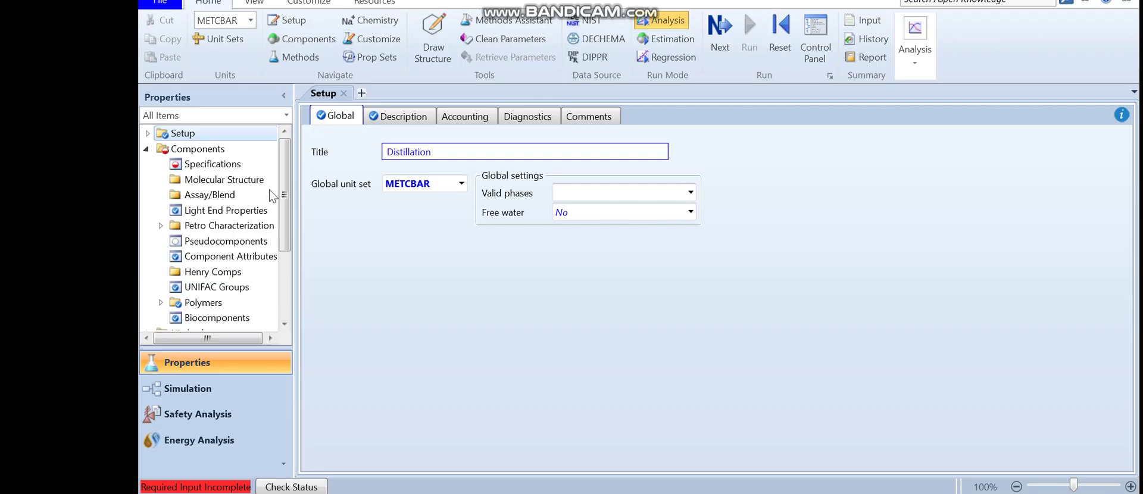
click(461, 183)
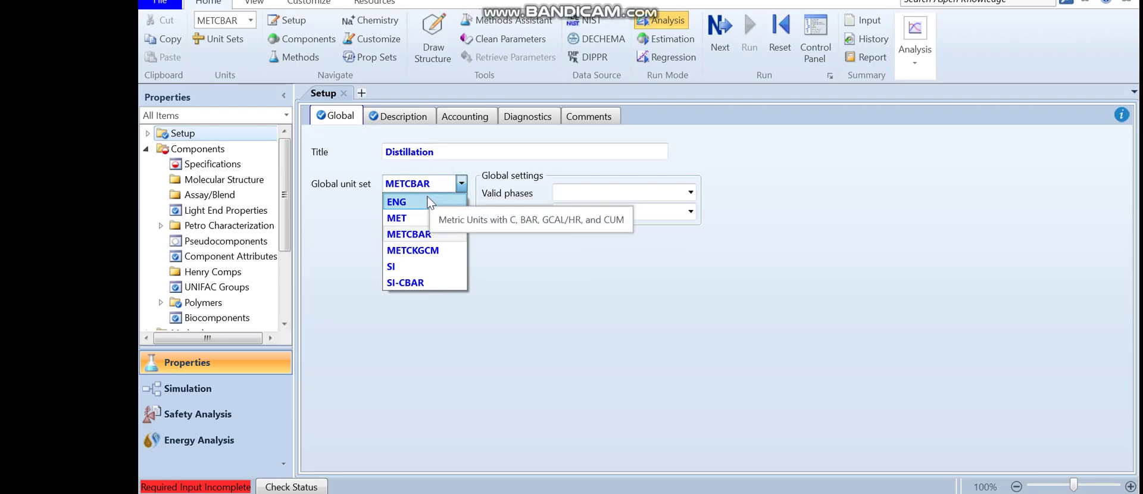
click(510, 345)
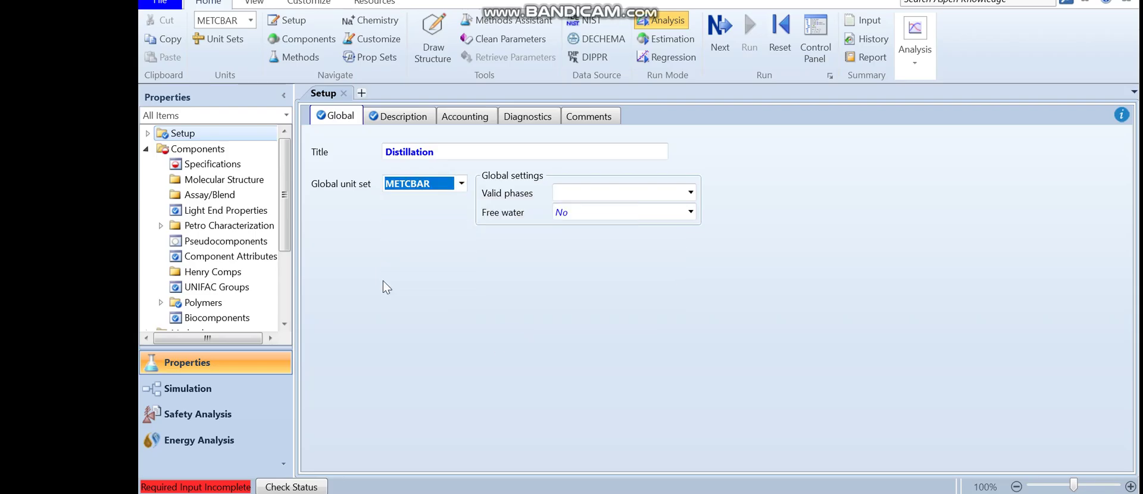
Look through the properties navigation tree from Setup and Components down to Methods, Property Sets, Estimation and Customize
scroll(289, 200, down, 1)
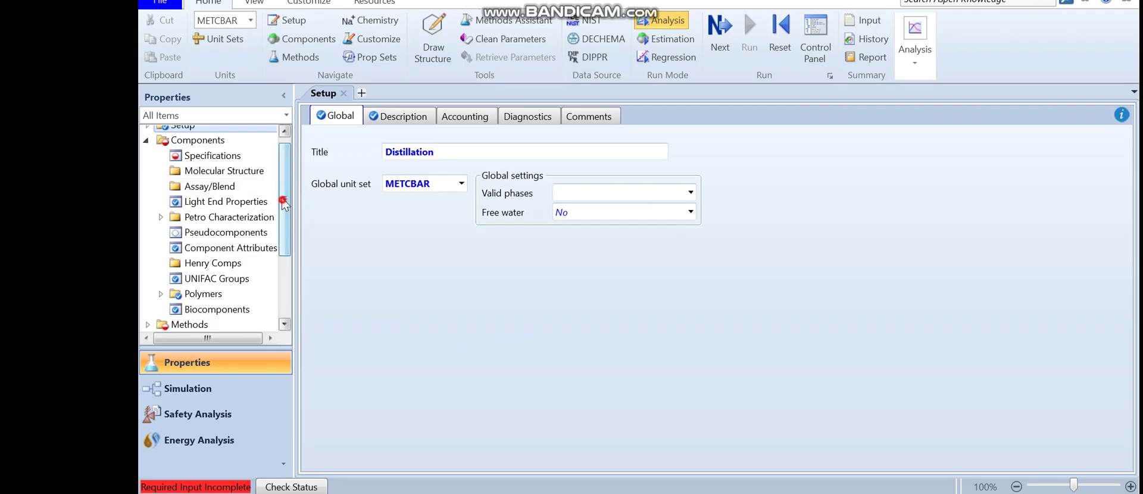
scroll(283, 194, up, 1)
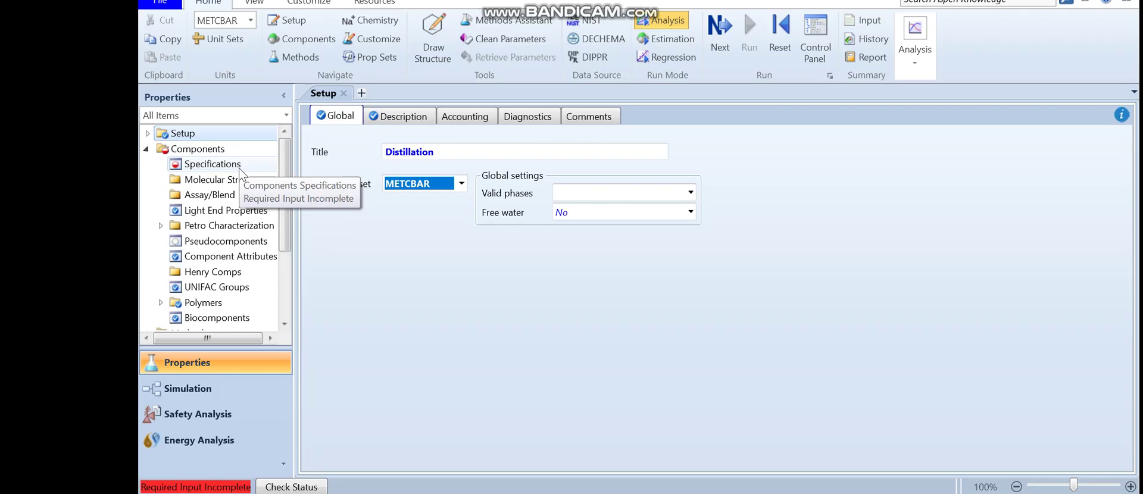
drag(285, 175, 285, 193)
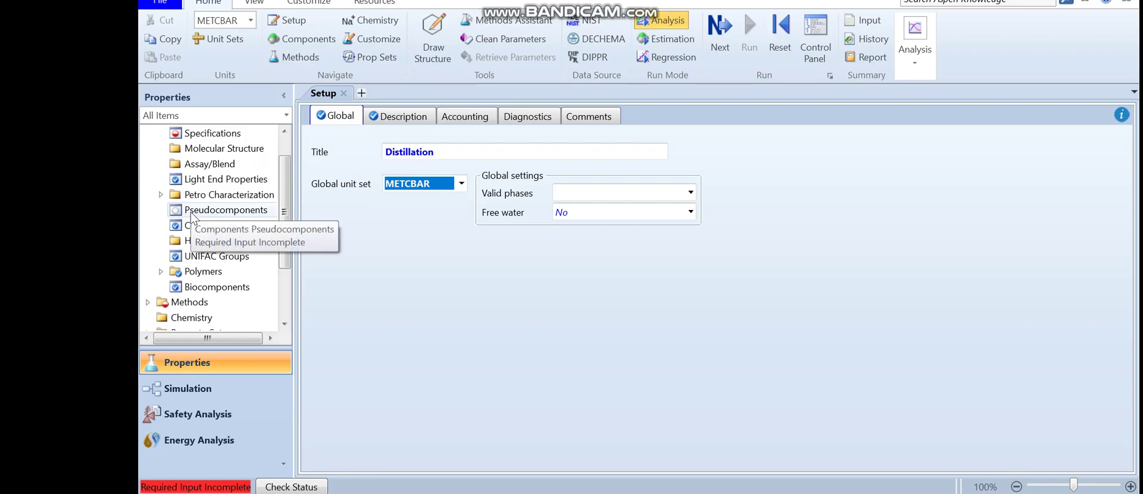
drag(287, 198, 287, 239)
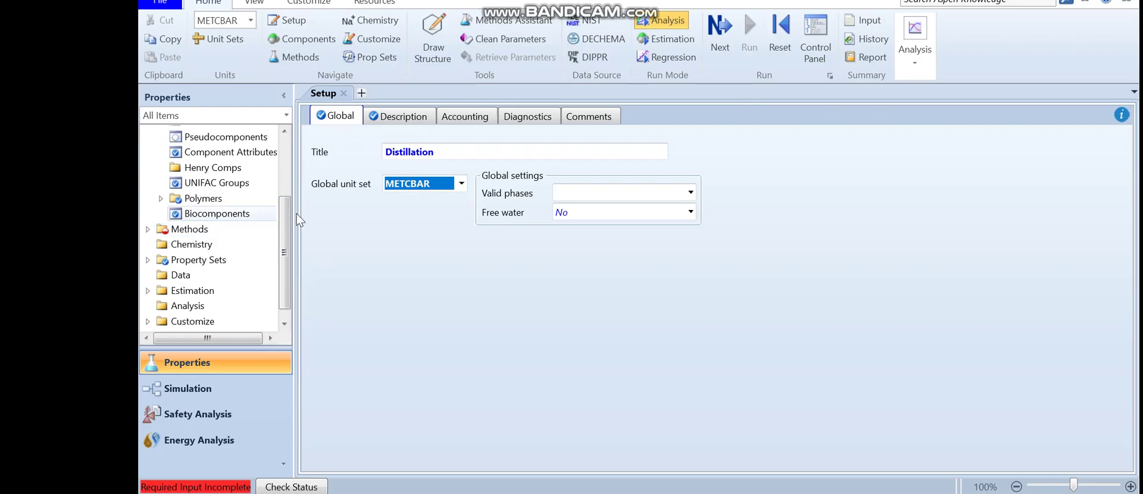
drag(285, 217, 293, 120)
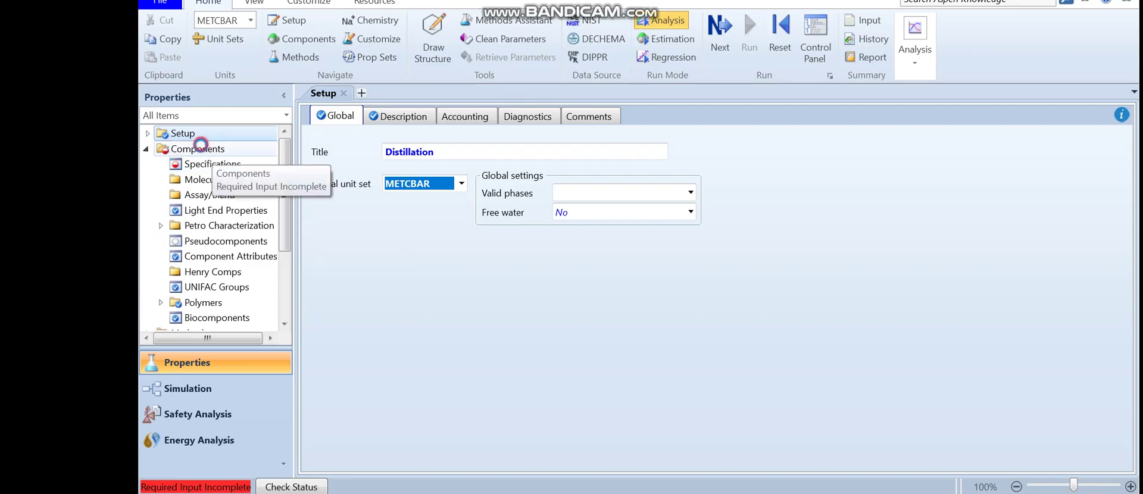
Open the compound finder from the component specifications and search for compounds whose name begins with "hydro"
click(222, 167)
click(367, 198)
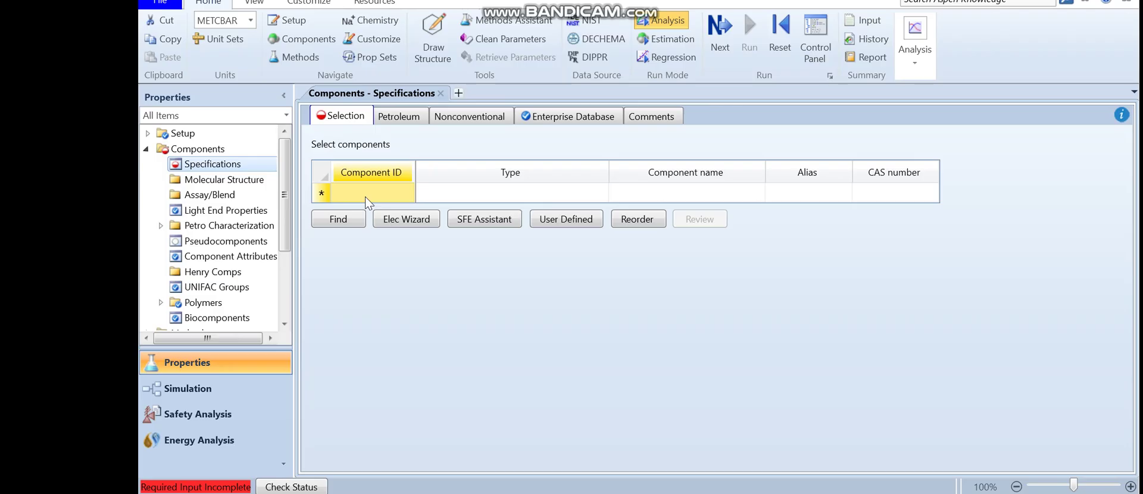
click(336, 221)
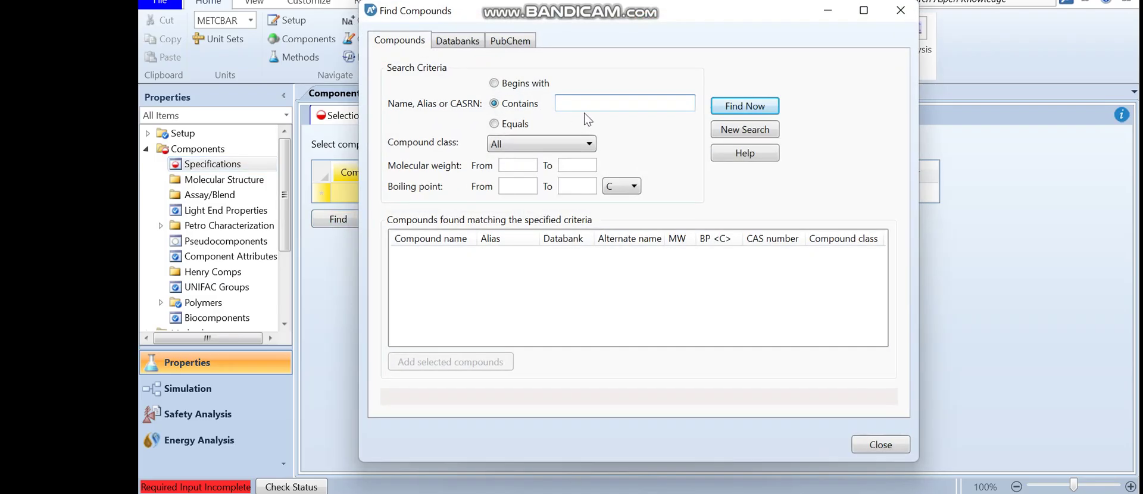
click(529, 88)
click(577, 104)
click(758, 107)
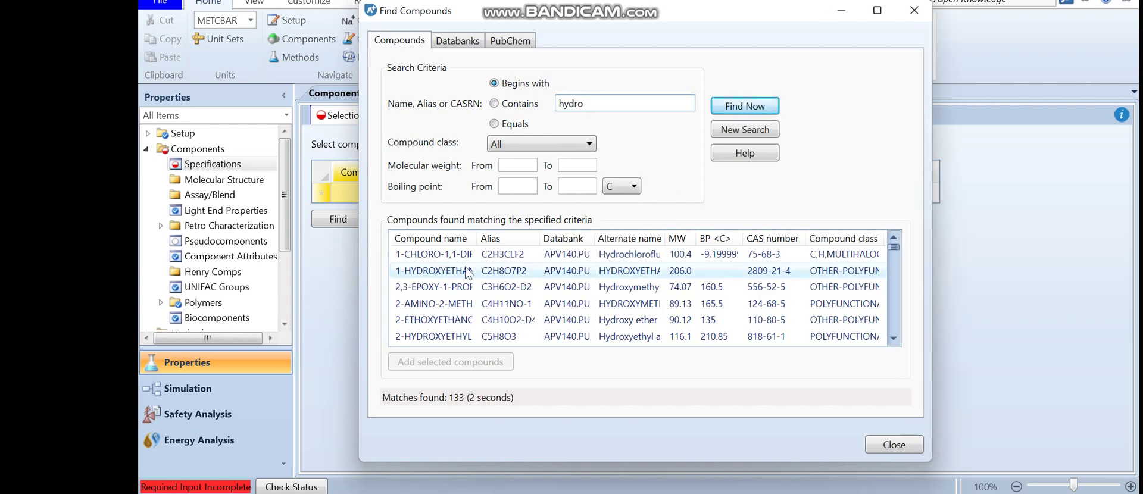
Examine the list of compounds matching "hydro", comparing their compound names, alternate names and aliases from beginning to end
click(894, 275)
click(895, 275)
click(894, 275)
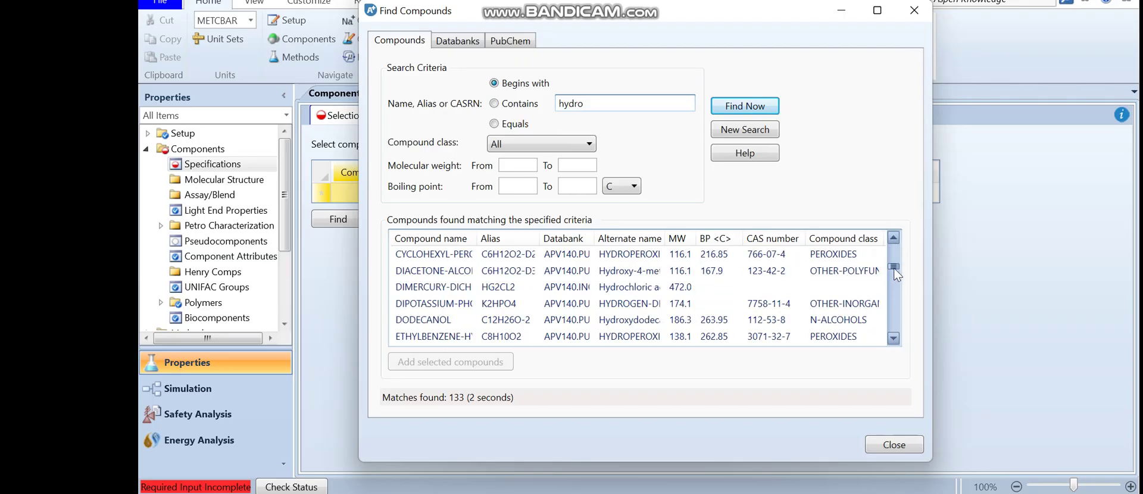
click(895, 308)
click(895, 307)
click(894, 325)
click(894, 324)
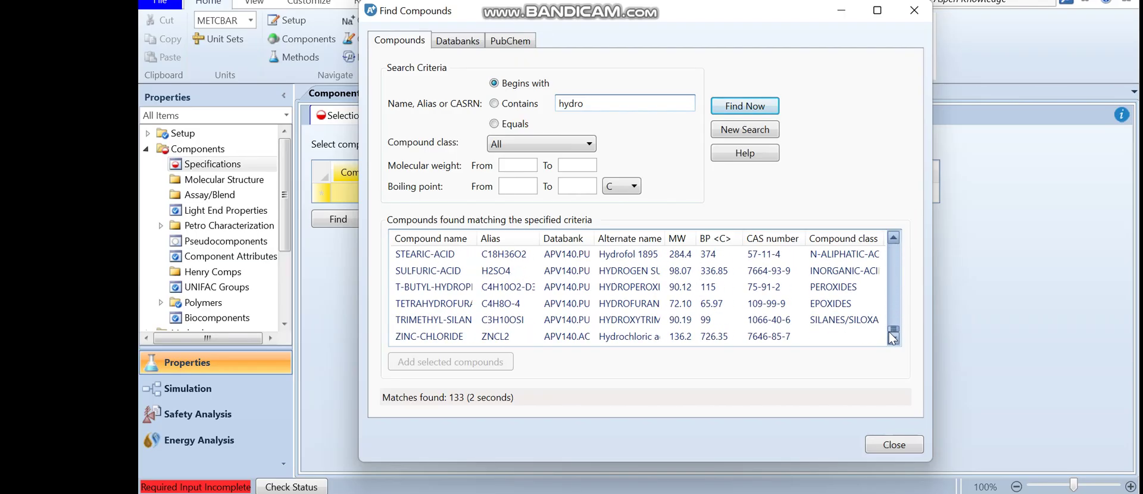
click(894, 274)
drag(895, 274, 895, 242)
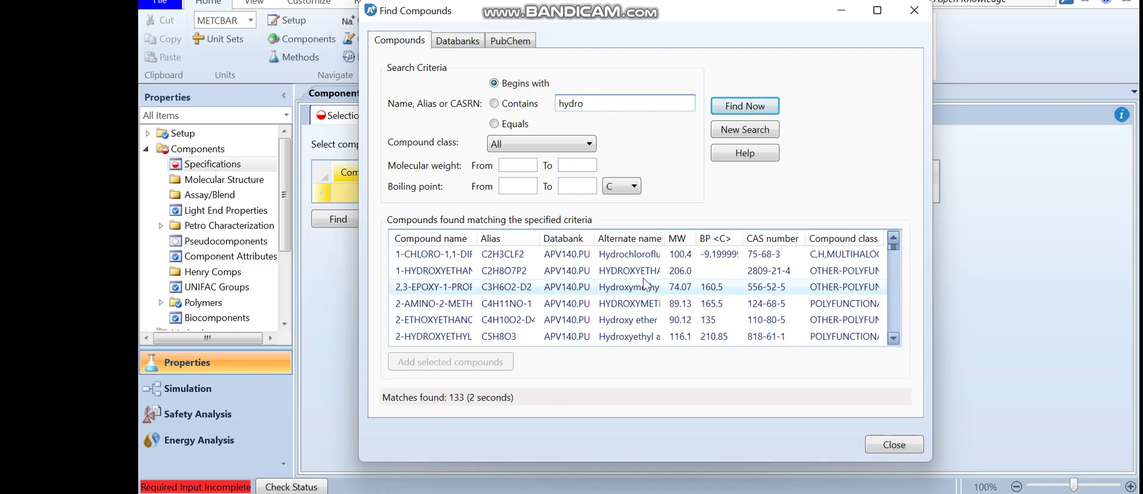
click(624, 256)
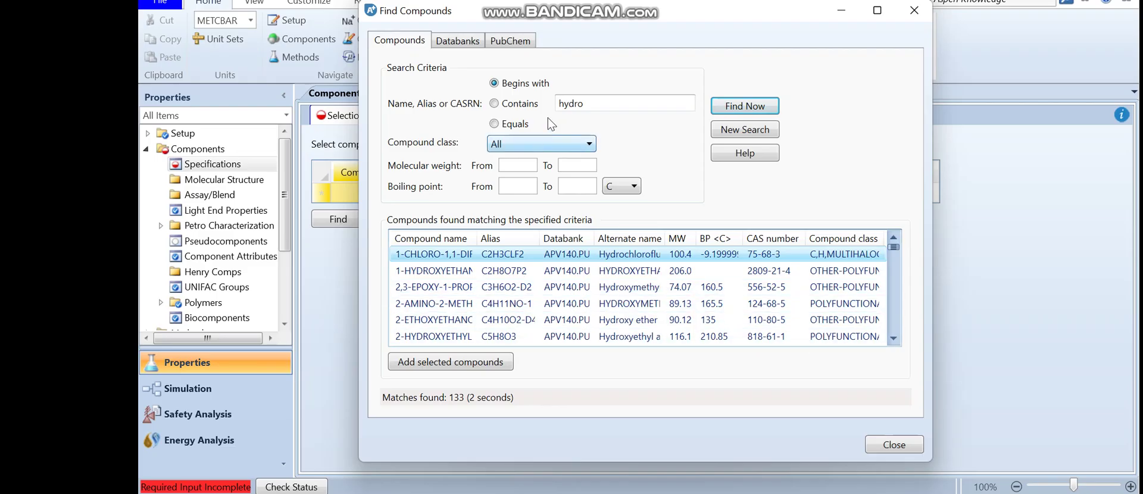
Repeat the "hydro" search with the Contains criterion and again with the Equals criterion
click(526, 107)
click(739, 105)
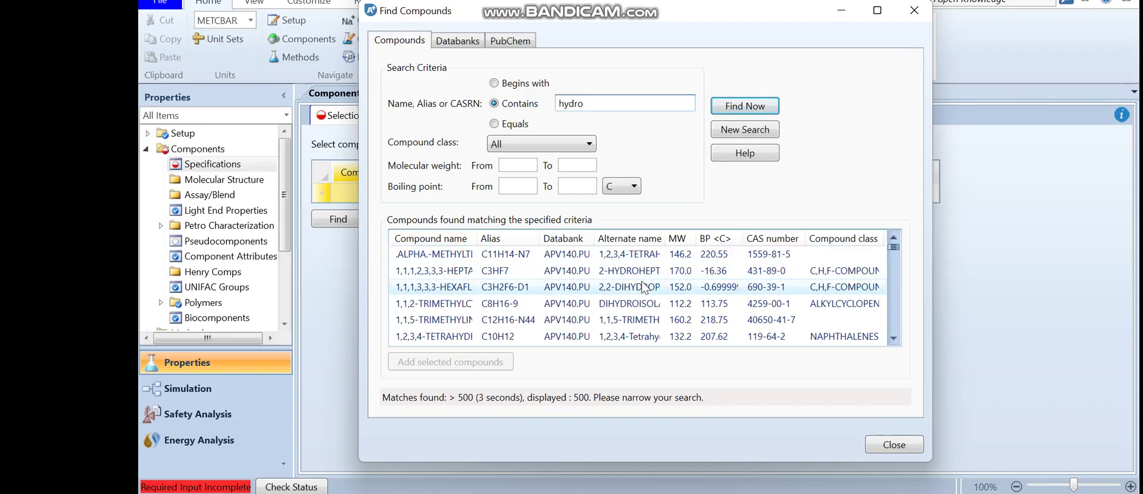
click(504, 123)
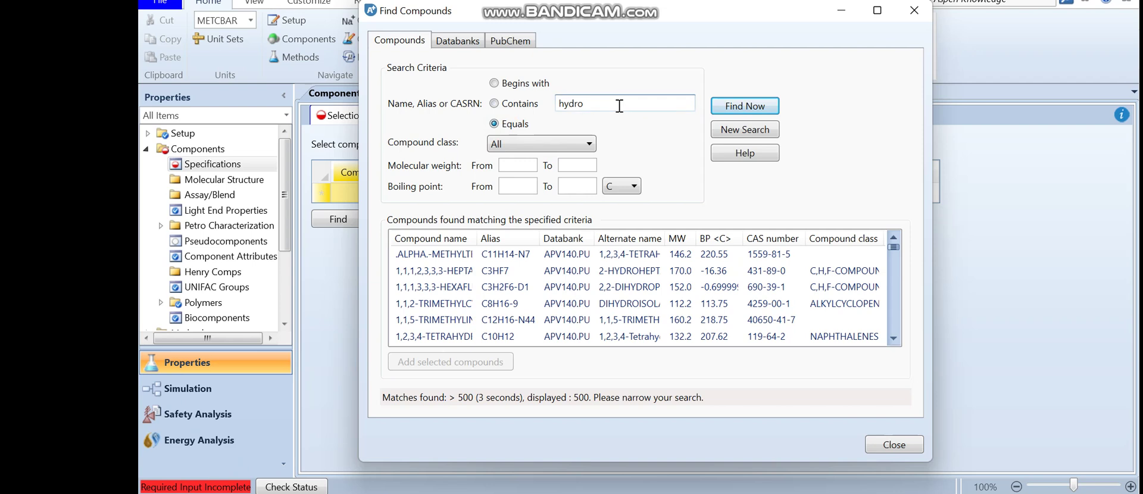
click(755, 106)
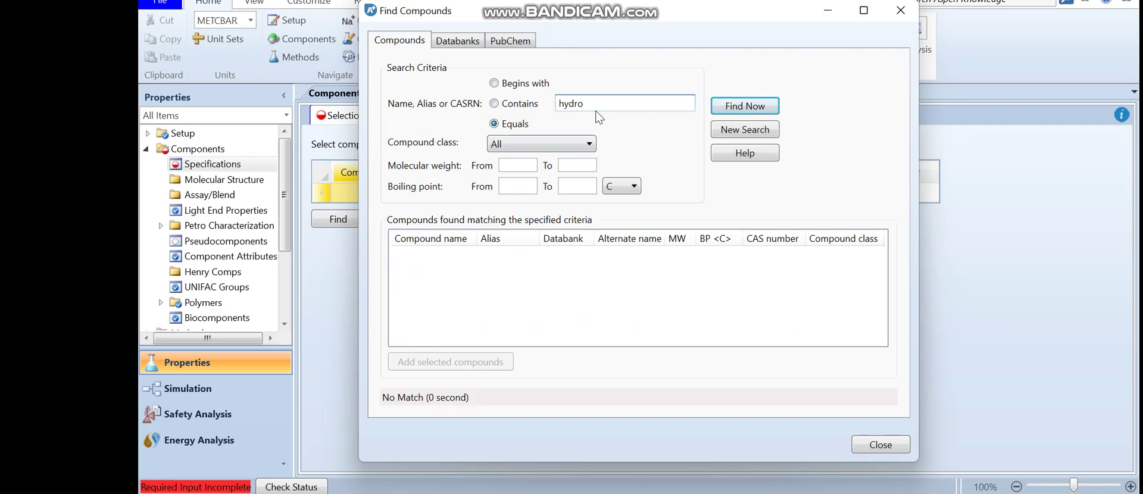
Search for the compound whose name equals "n-hexane"
drag(596, 104, 548, 103)
text(n-han)
click(746, 107)
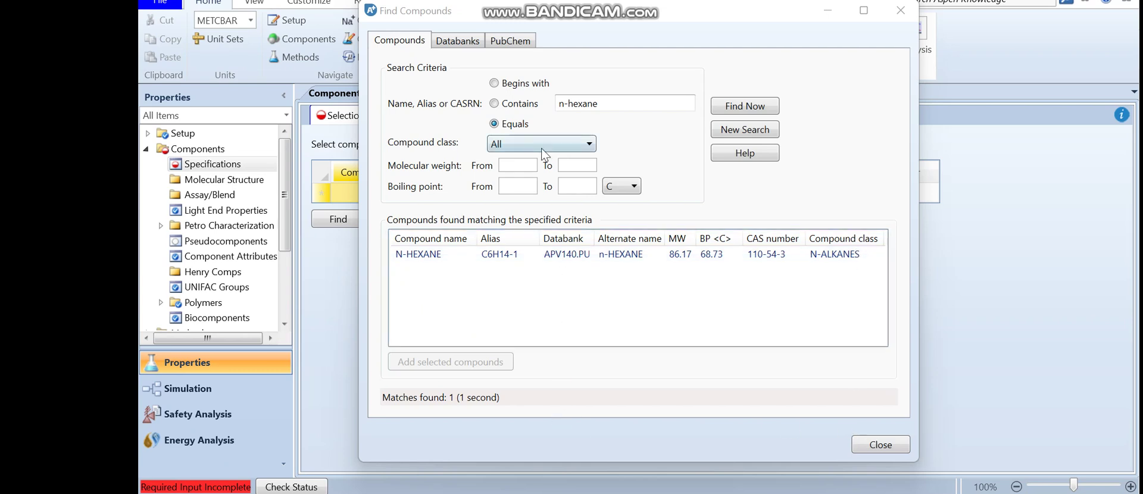
Add the found N-HEXANE compound to the component list and change its component ID to HEXANE
click(433, 252)
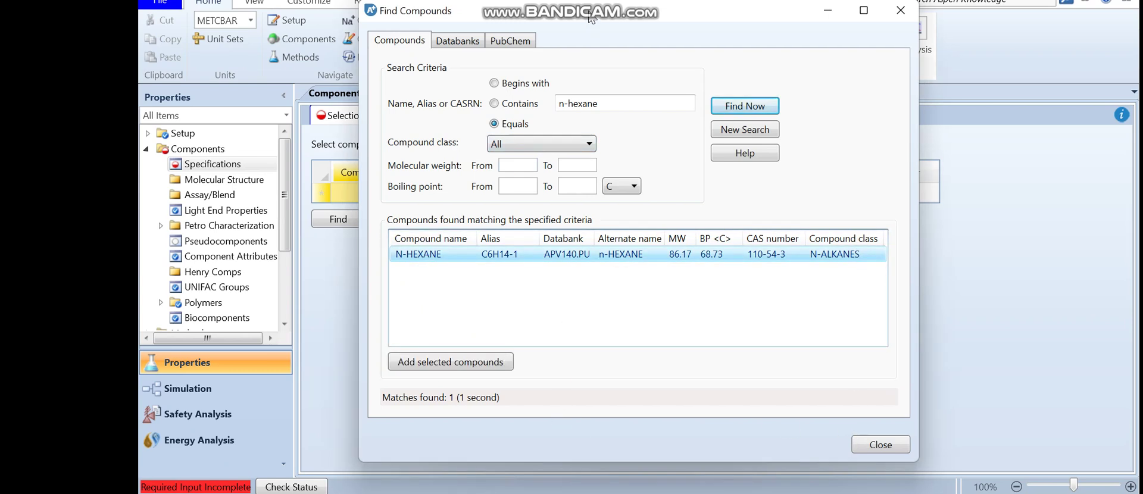
drag(590, 16, 760, 20)
click(634, 365)
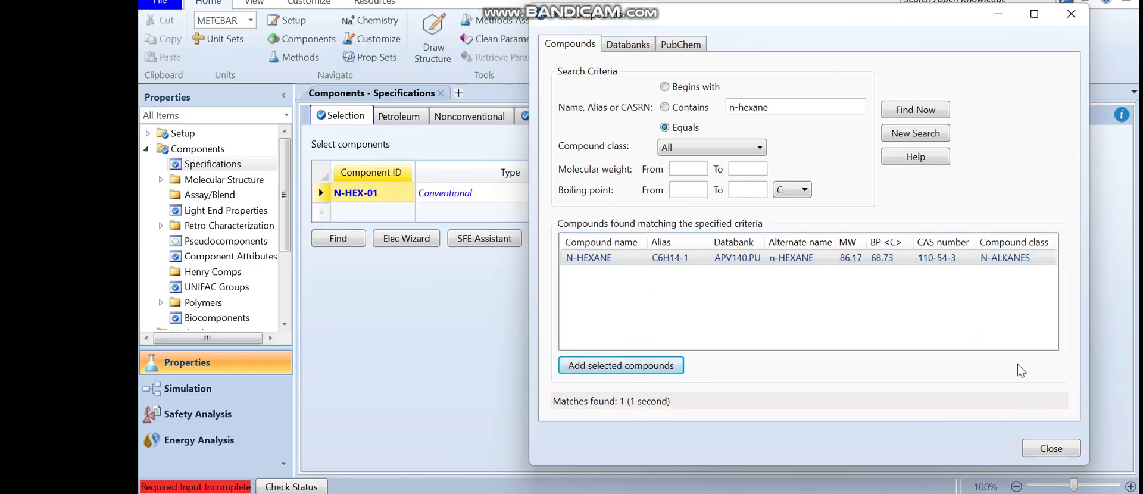
click(1068, 451)
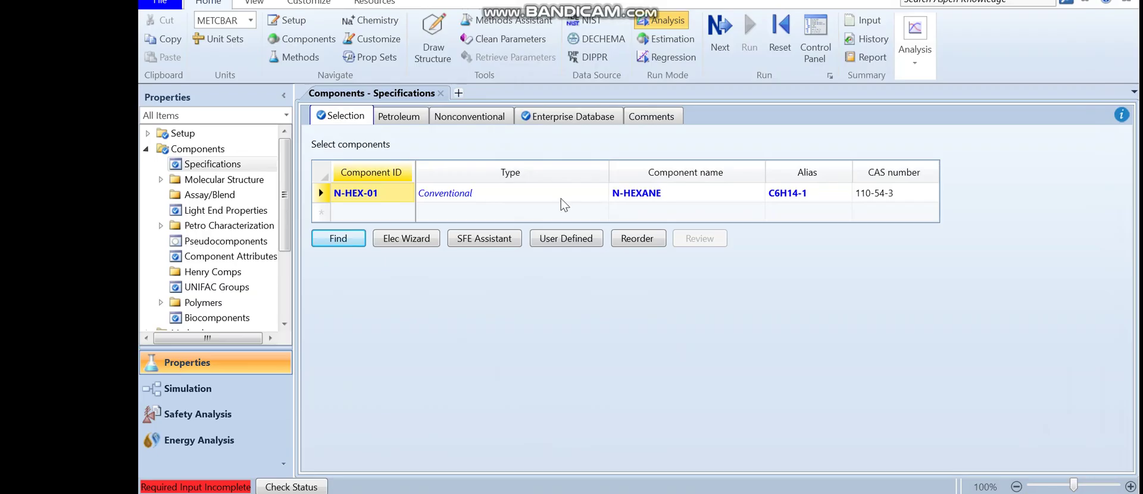
click(391, 199)
text(HEXANE)
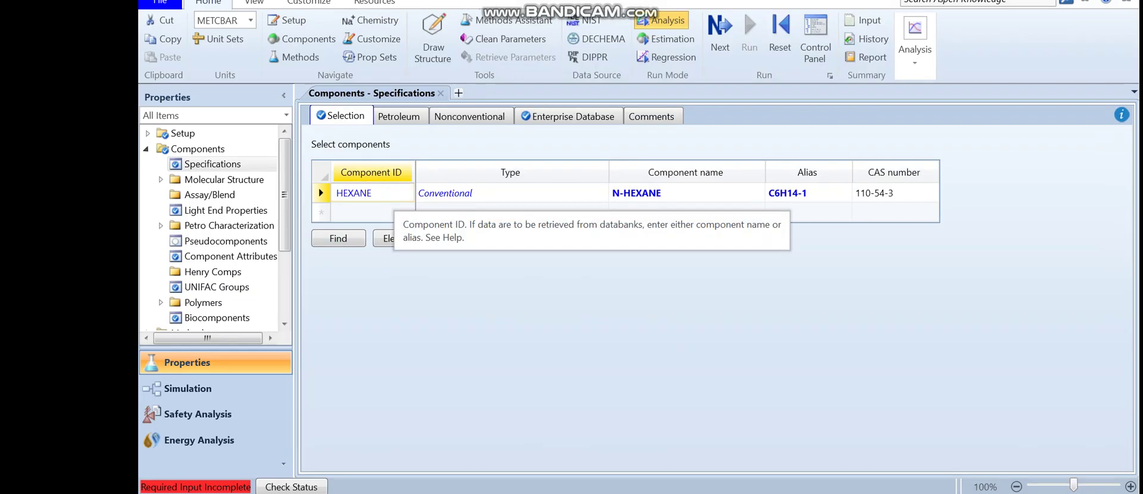
Confirm renaming the n-hexane component to HEXANE and add DECANE as the second component
key(Return)
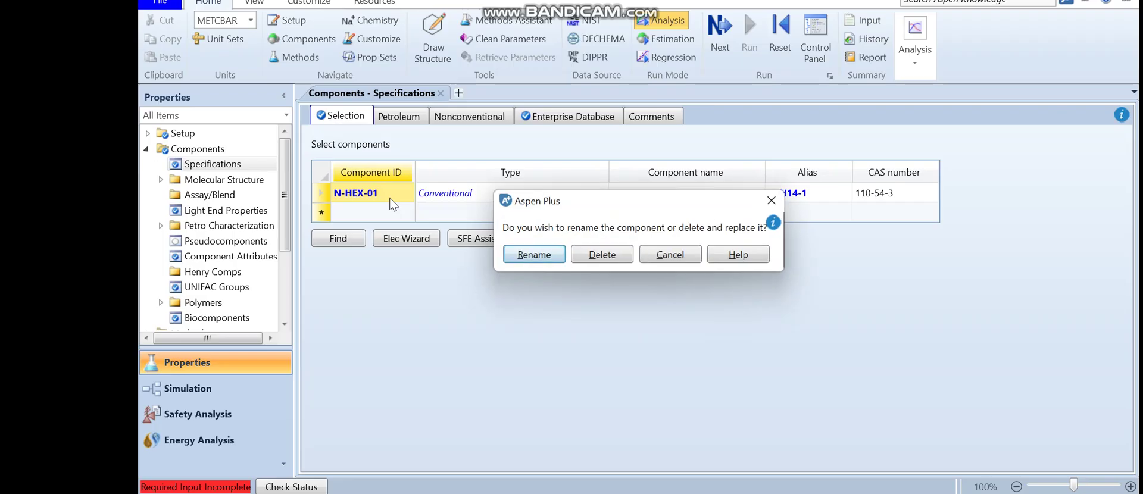
click(524, 255)
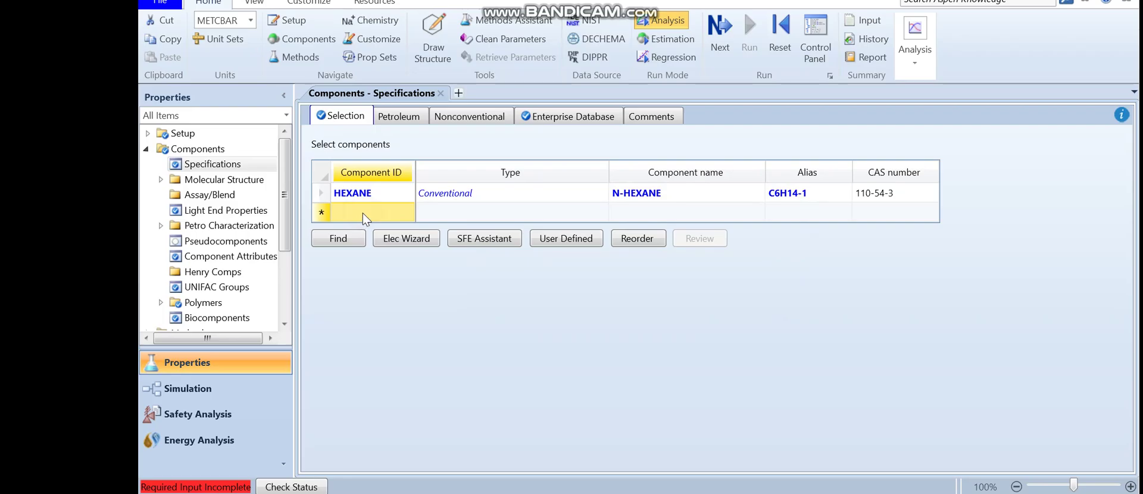
text(D)
key(BackSpace)
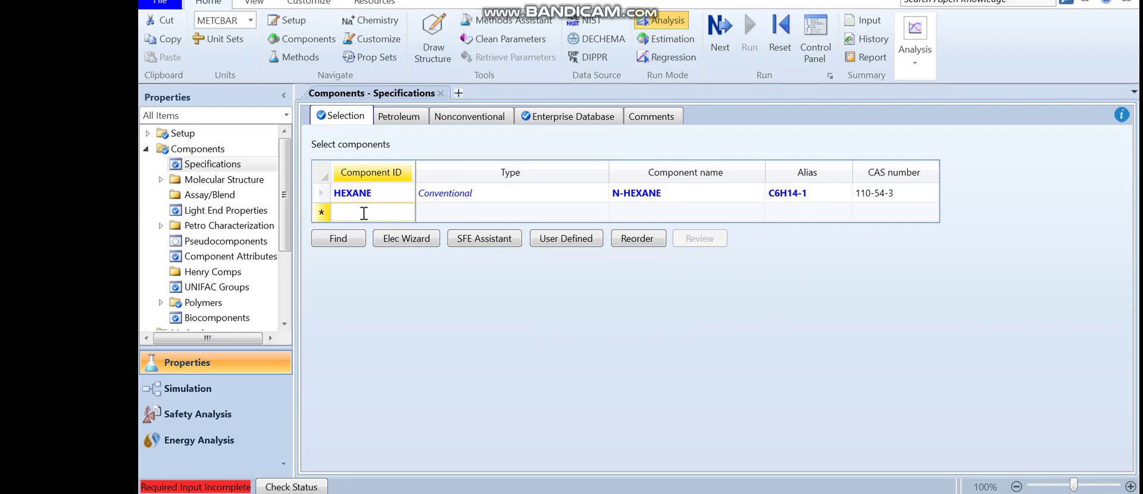
text(DECANE)
key(Return)
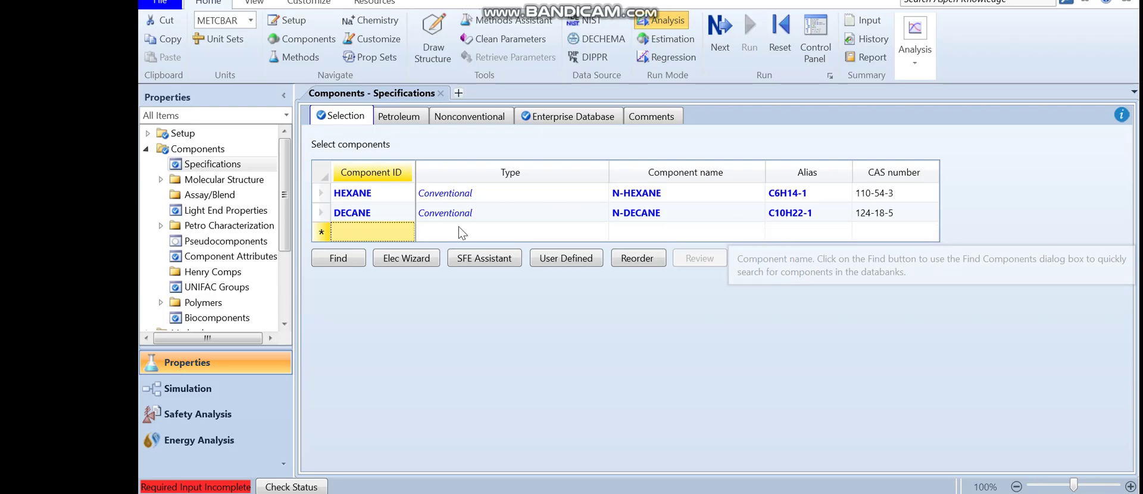
Try entering HYDRO as a third component ID and delete its row from the component list
text(HYDRO)
key(Return)
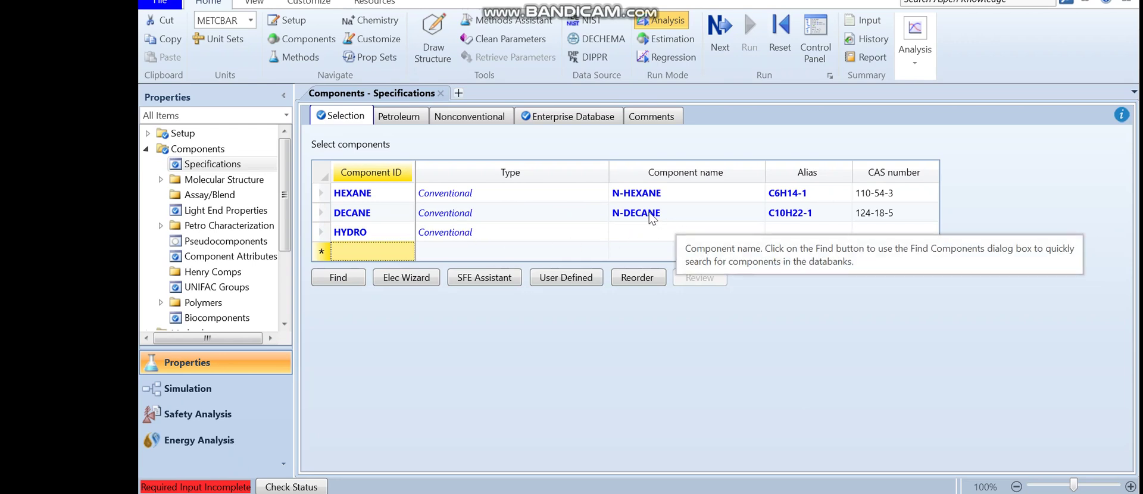
right_click(386, 237)
click(435, 359)
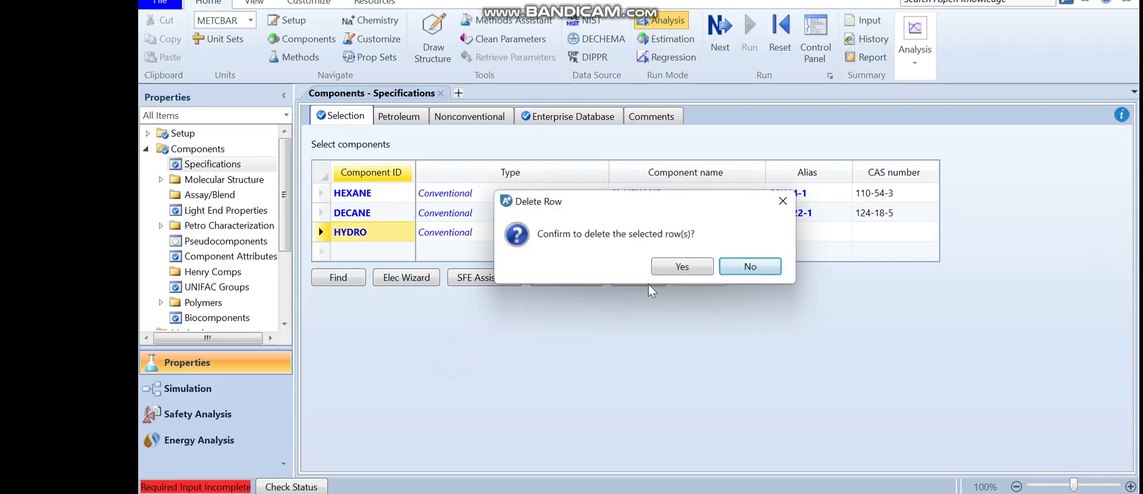
click(661, 266)
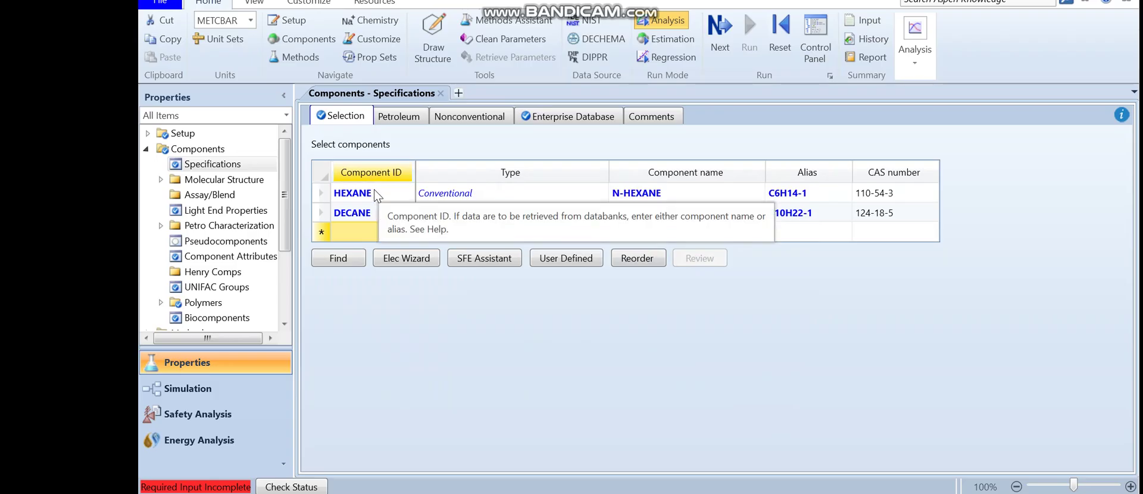
Review the component types available for HEXANE, keeping it as Conventional
click(376, 195)
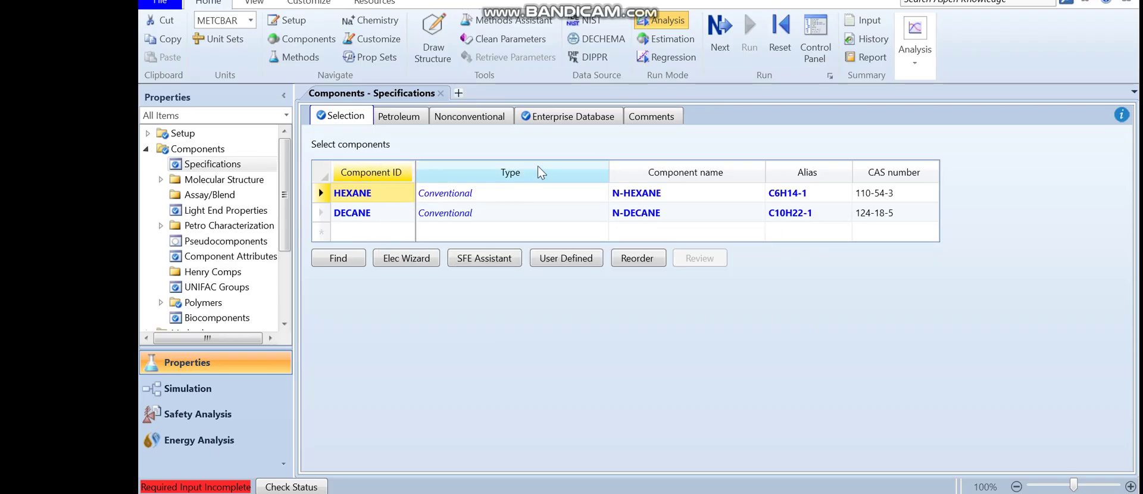
click(524, 193)
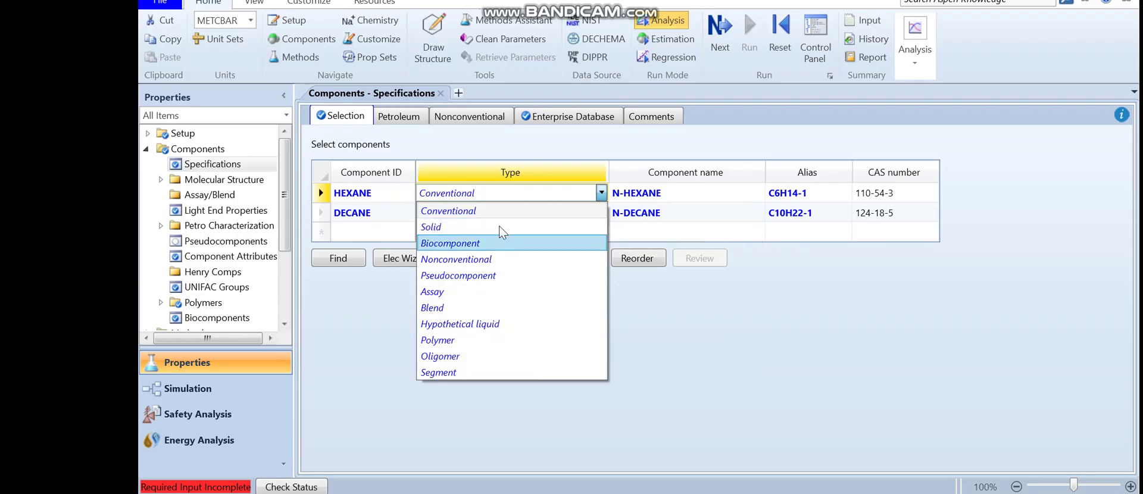
click(637, 154)
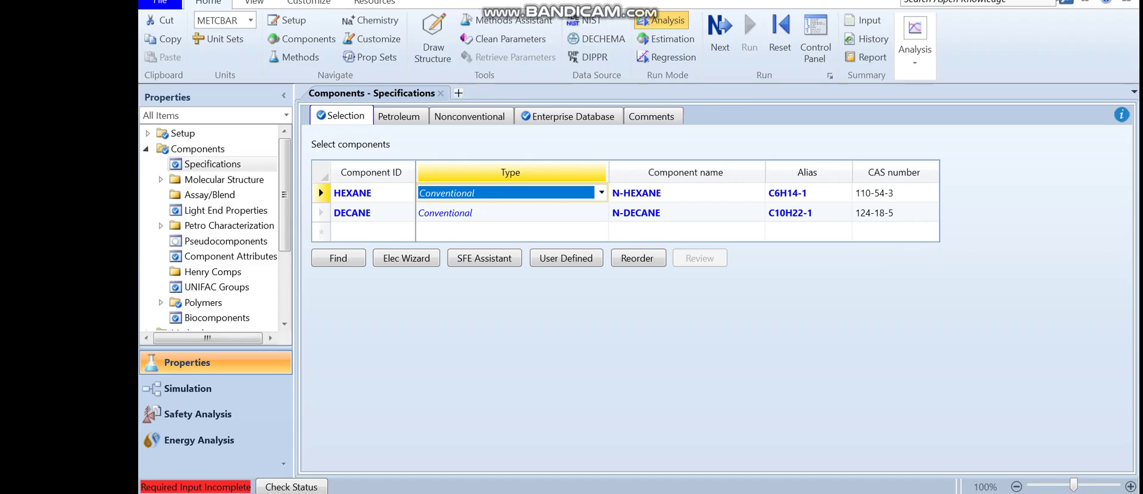
Switch to the Word tutorial document and read question Q1 and the distillation process diagram
key(alt+Tab)
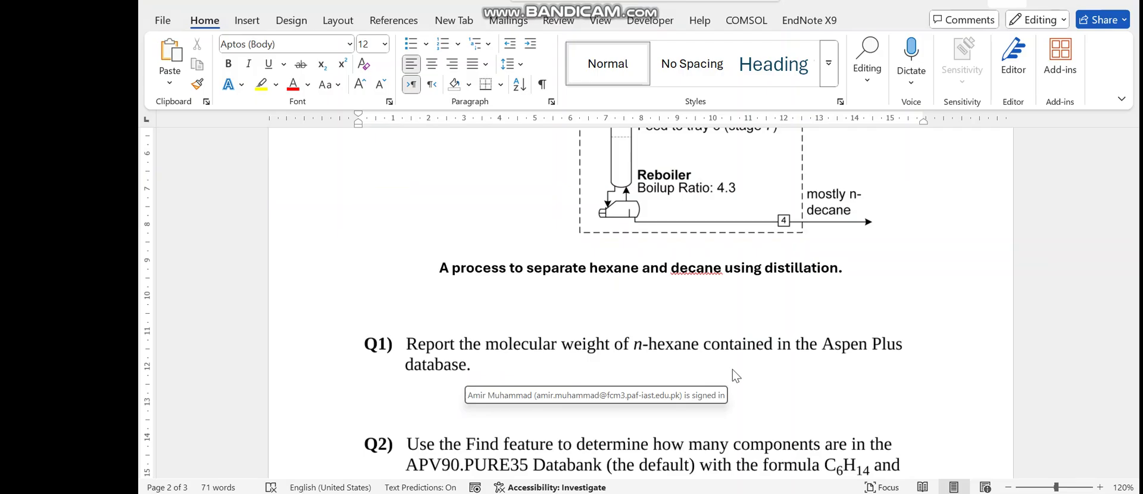
click(868, 365)
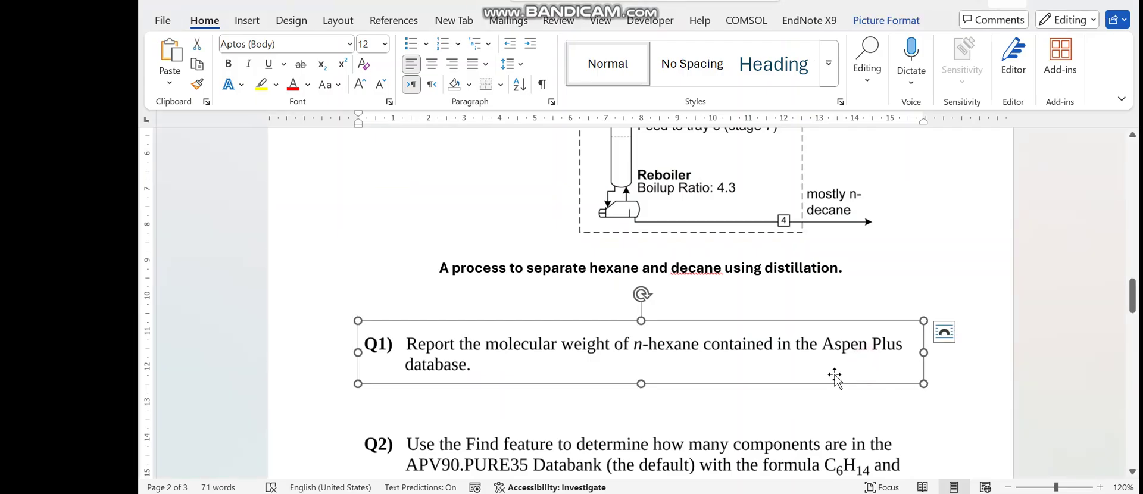
click(977, 217)
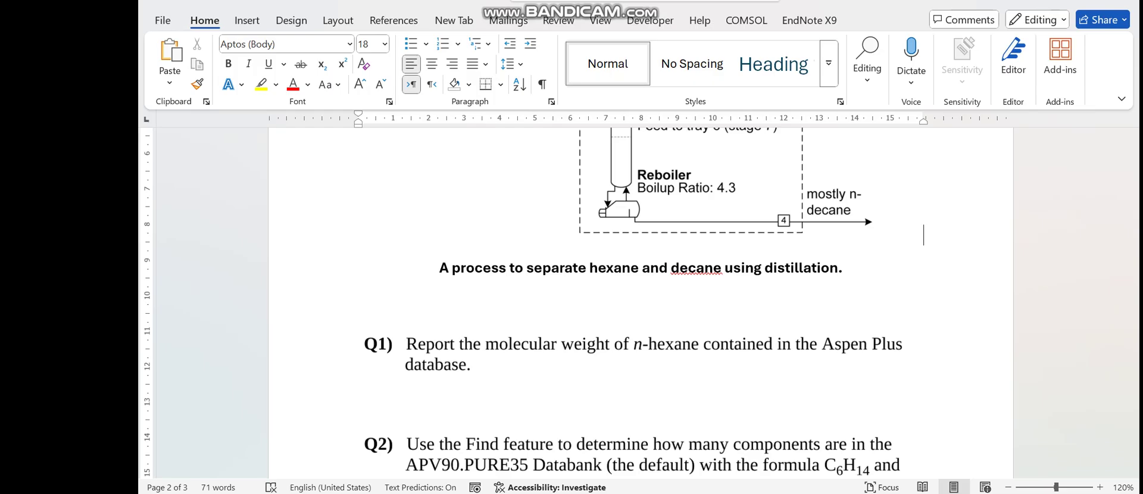
scroll(785, 351, up, 2)
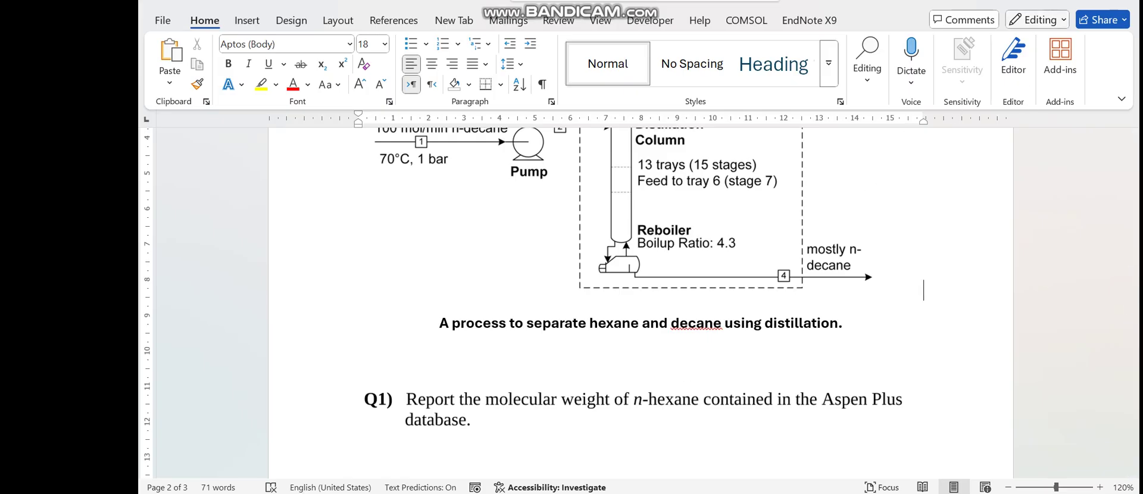
Switch back to Aspen Plus and set the base property method to PSRK in the global Methods specifications
key(alt+Tab)
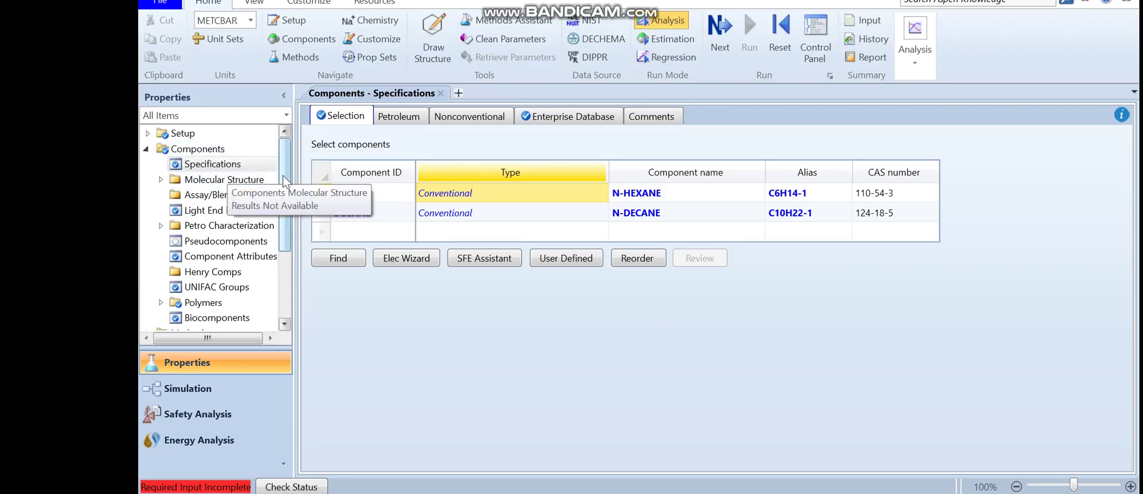
drag(283, 180, 284, 256)
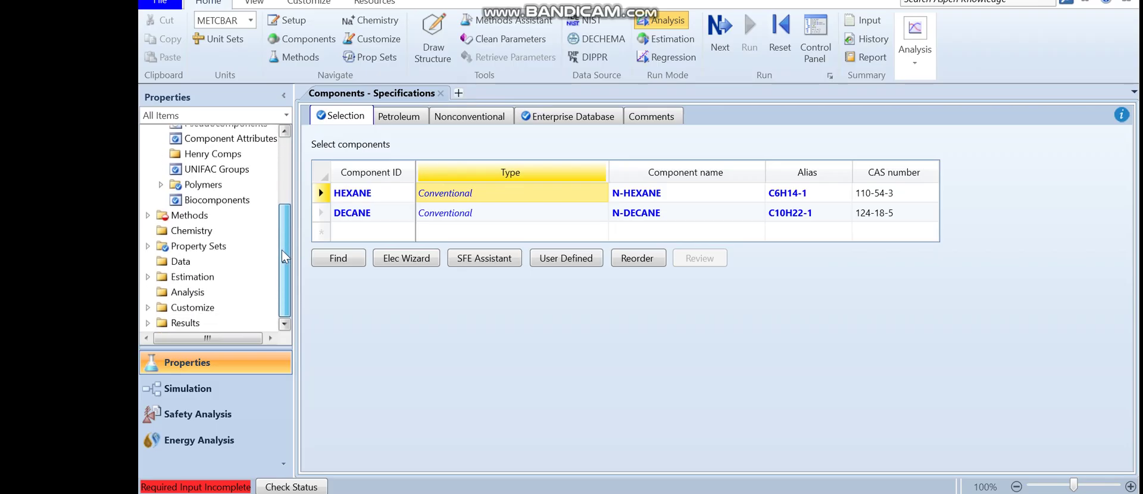
click(202, 218)
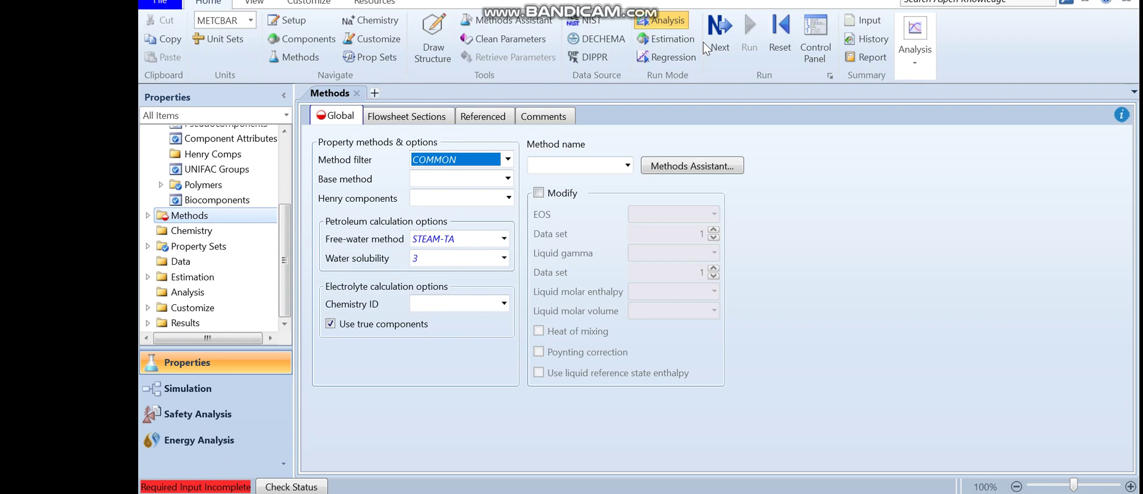
click(508, 179)
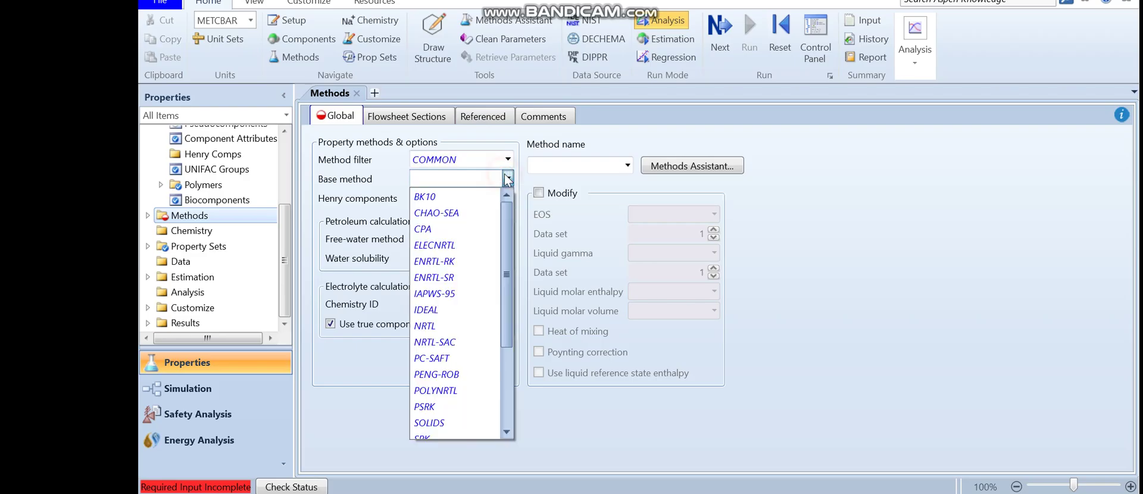
key(Down)
key(Down)
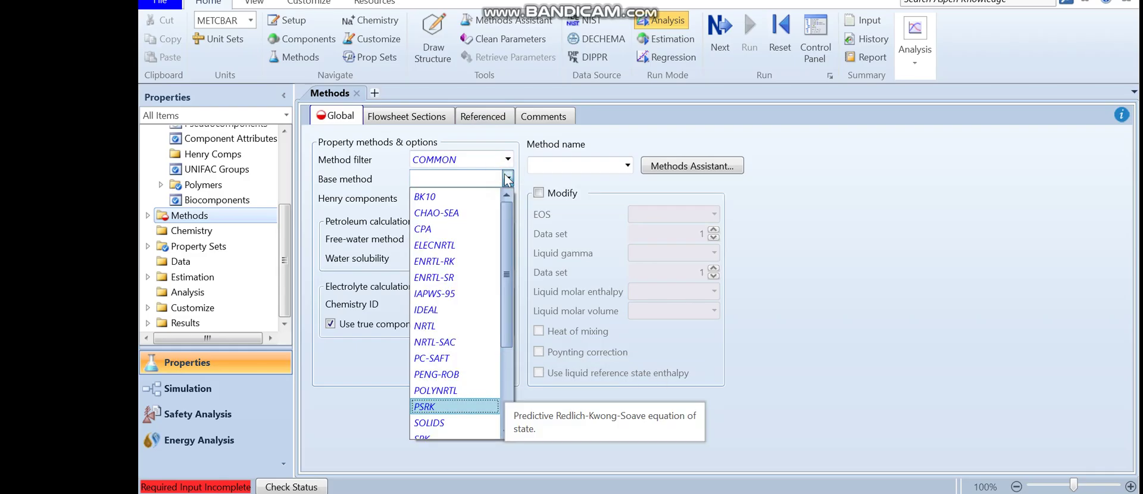
click(442, 407)
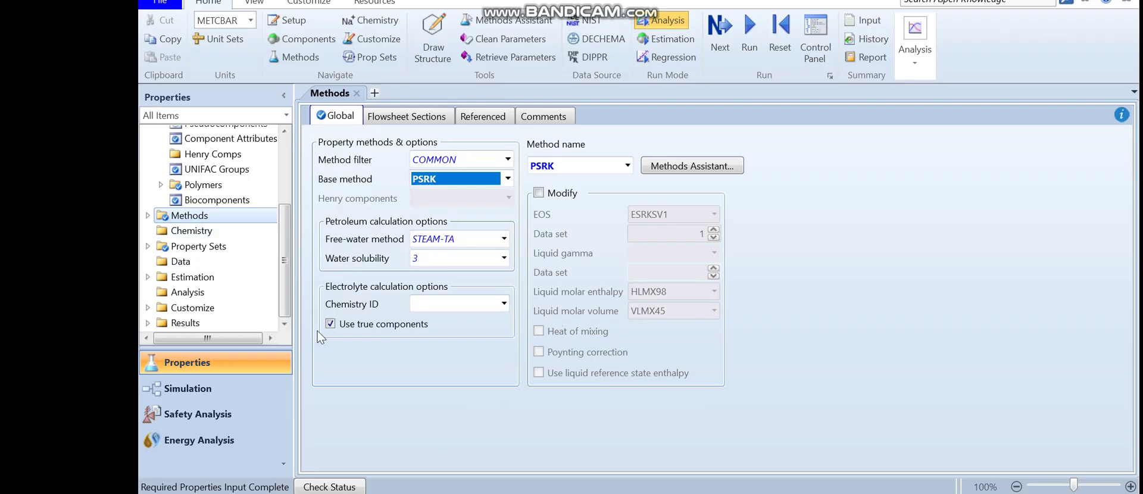
Enter the Simulation environment and look through the Separators, Exchangers, Columns and Reactors models
click(202, 397)
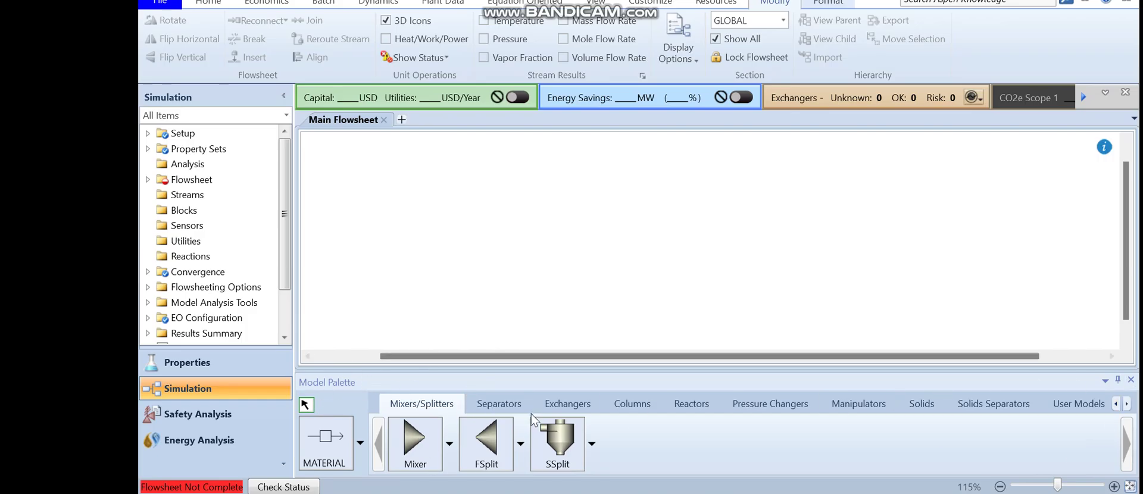
click(487, 407)
click(564, 405)
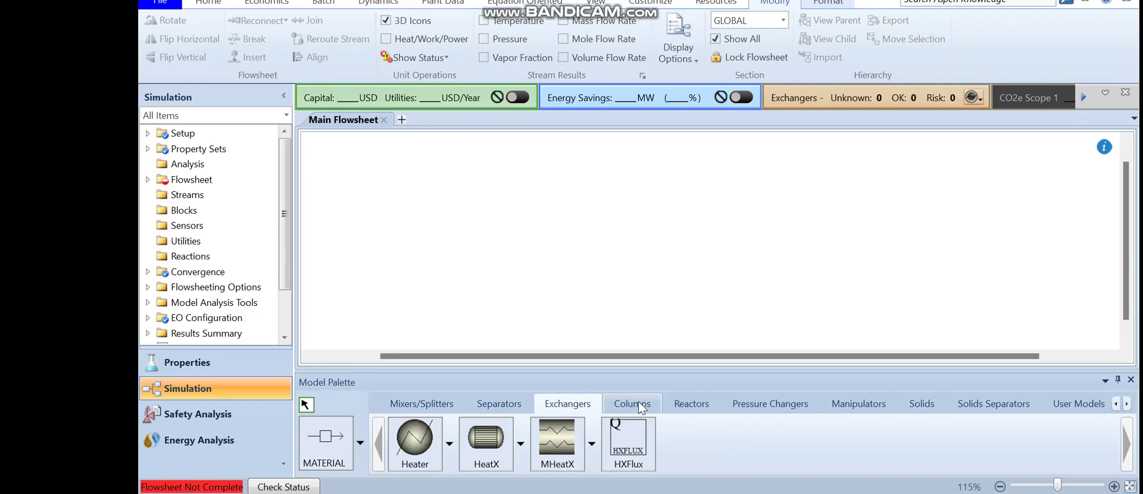
click(633, 404)
click(692, 403)
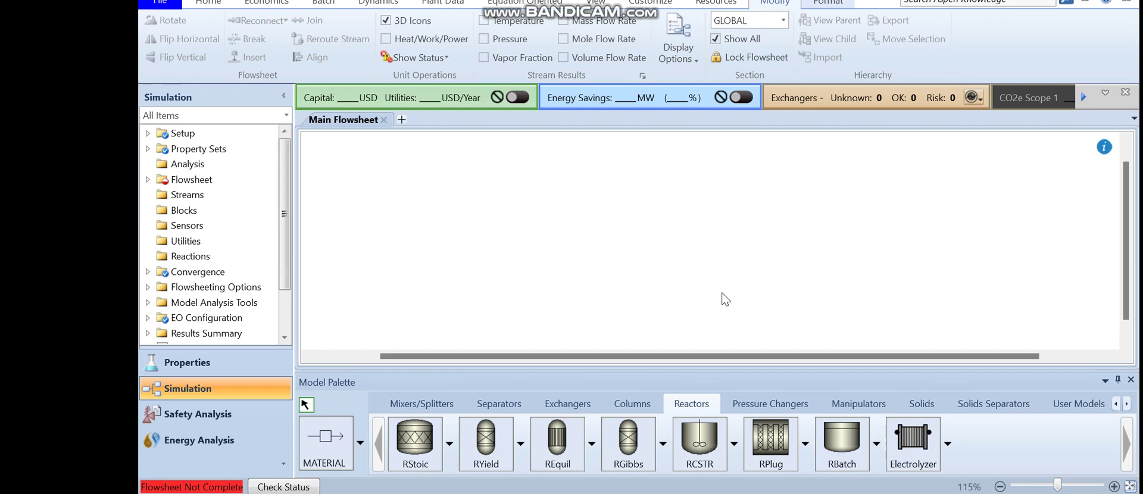
Place two Pump blocks from the Pressure Changers models side by side on the main flowsheet and end block placement
click(768, 407)
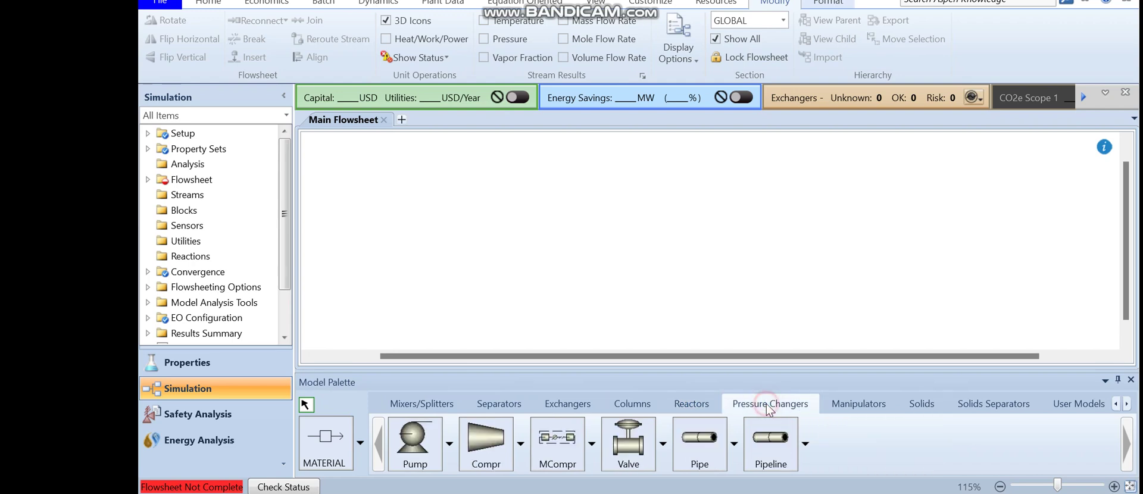
click(415, 448)
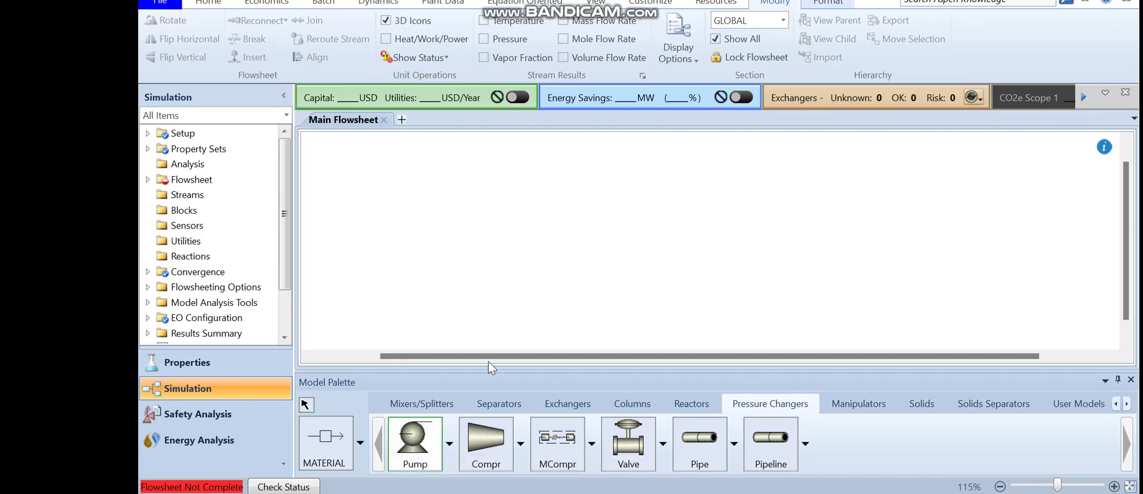
click(636, 212)
click(748, 209)
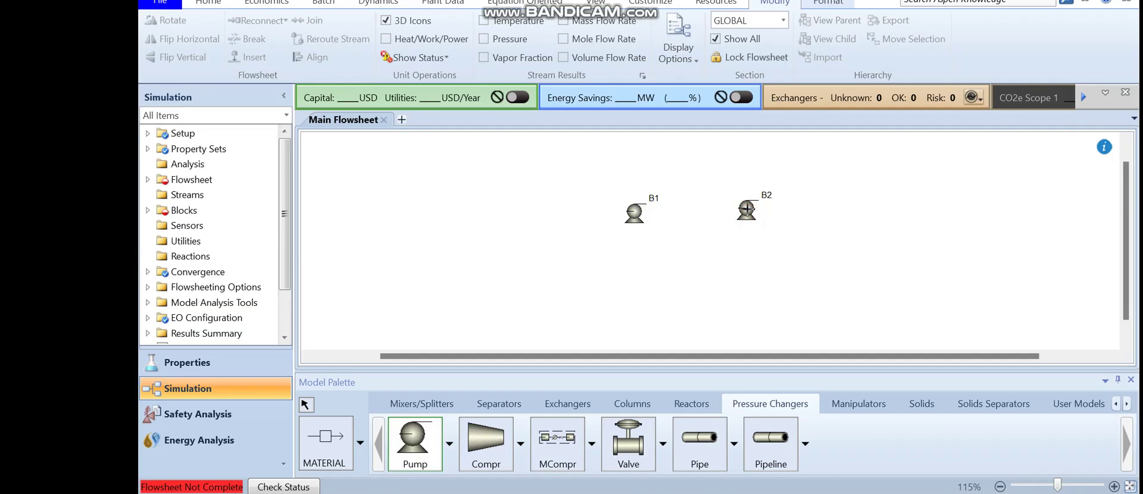
right_click(810, 196)
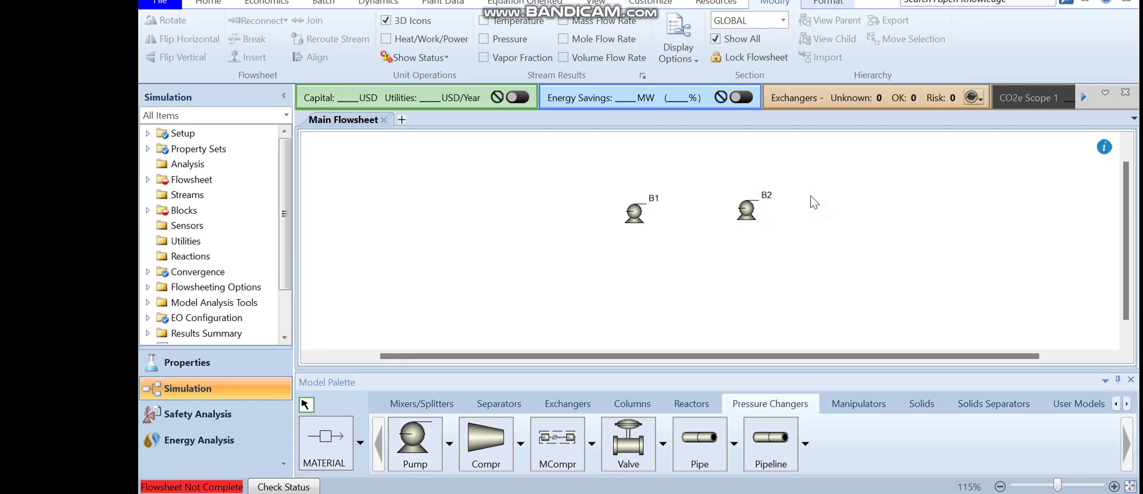
Delete pump block B2 from the flowsheet and confirm the deletion
click(753, 214)
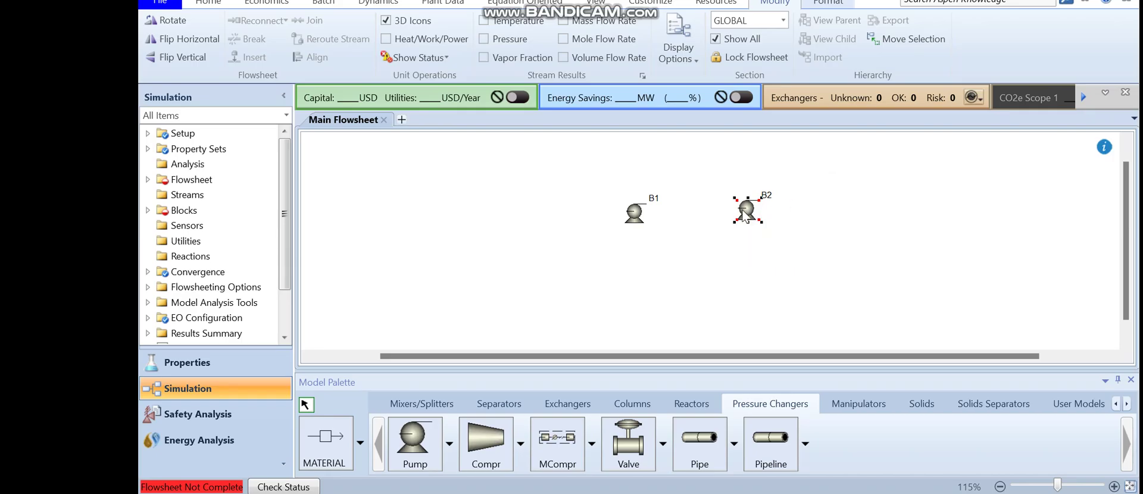
right_click(745, 215)
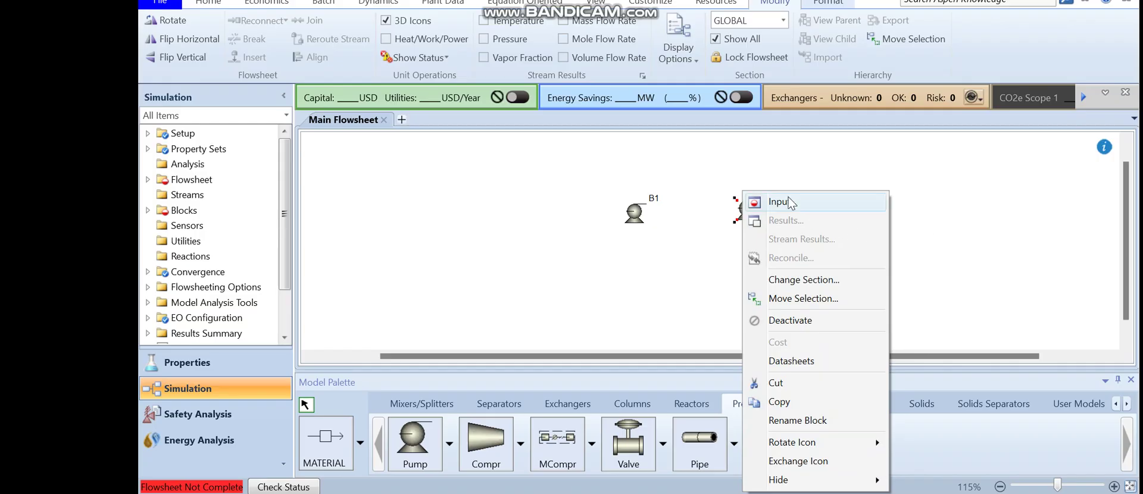
click(744, 173)
click(744, 208)
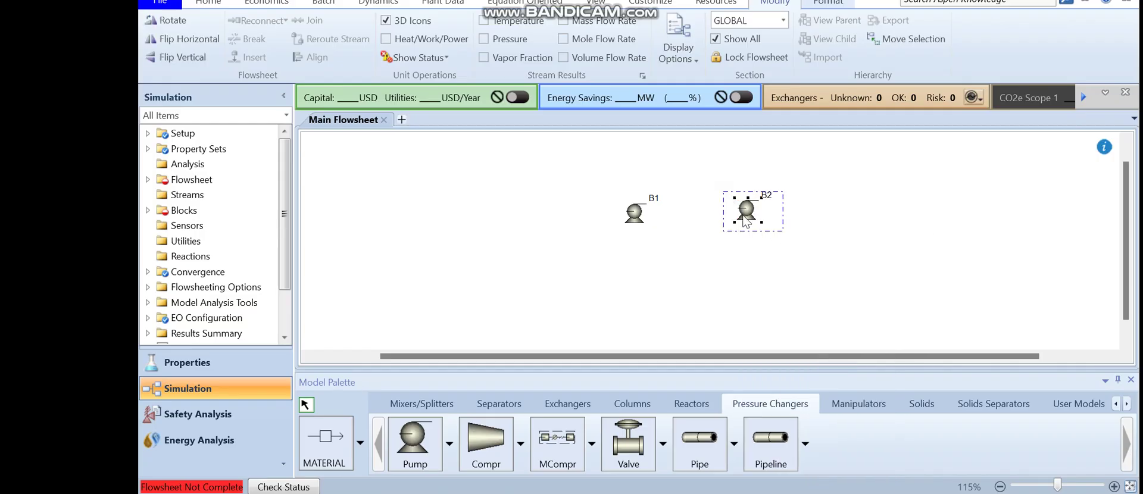
right_click(740, 218)
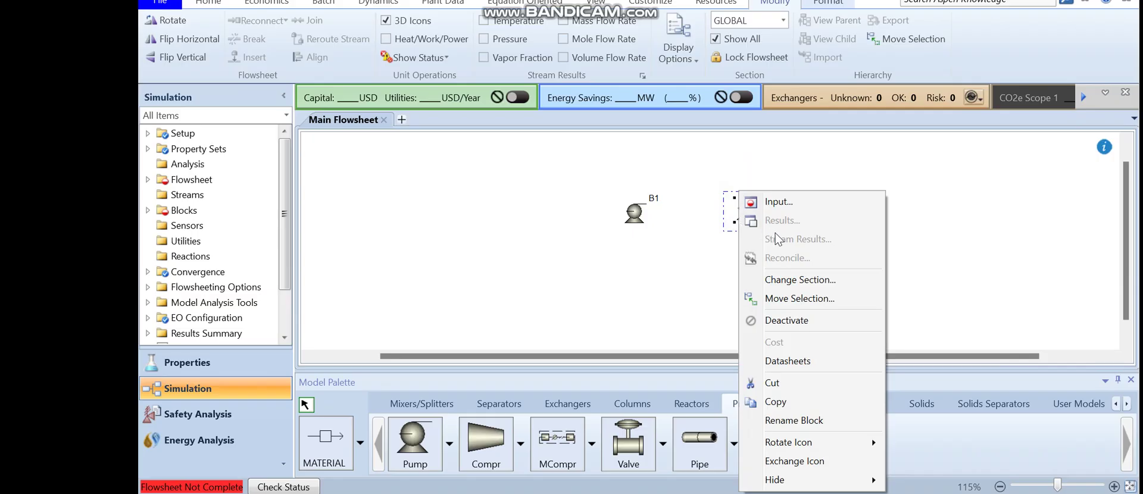
click(933, 250)
click(746, 209)
key(Delete)
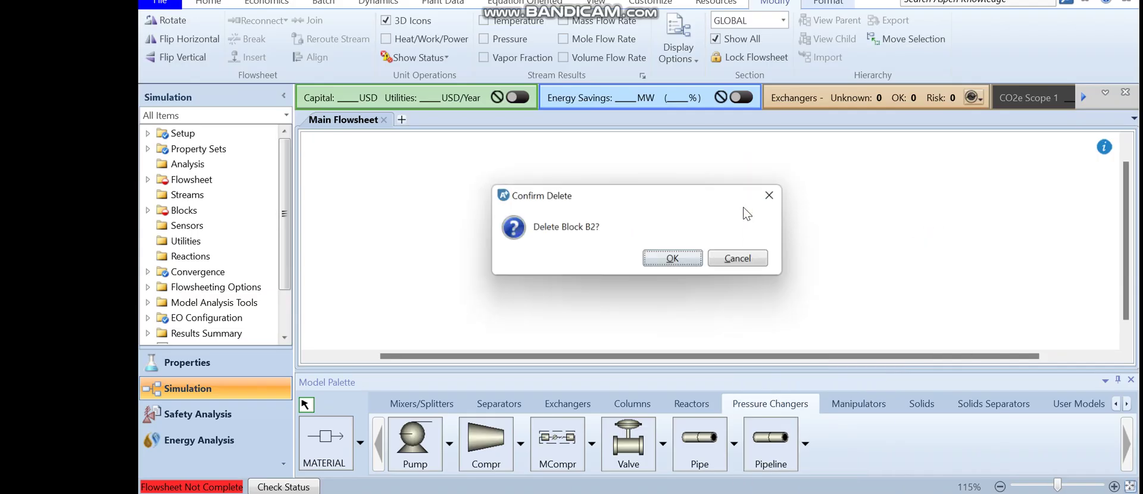
key(Return)
click(638, 213)
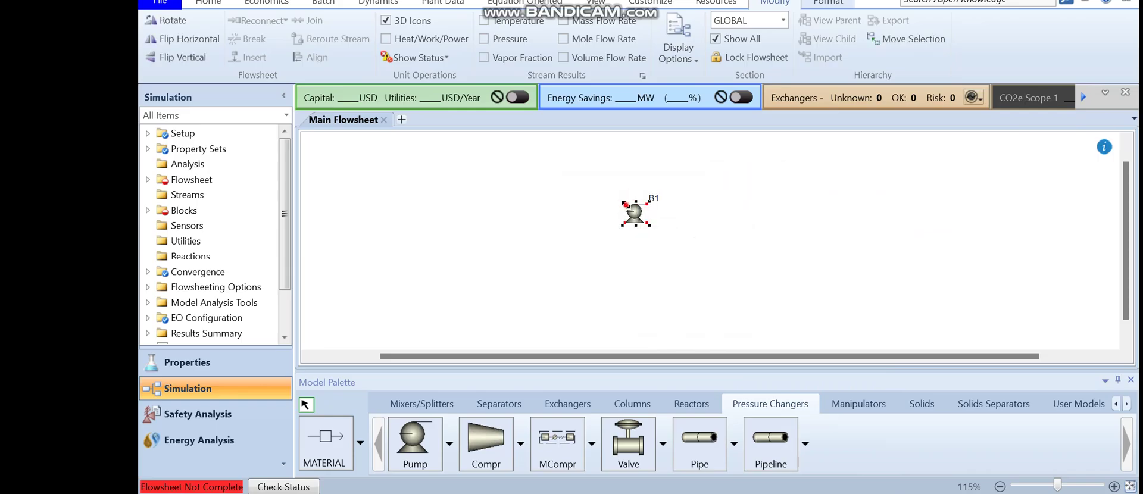
double_click(635, 213)
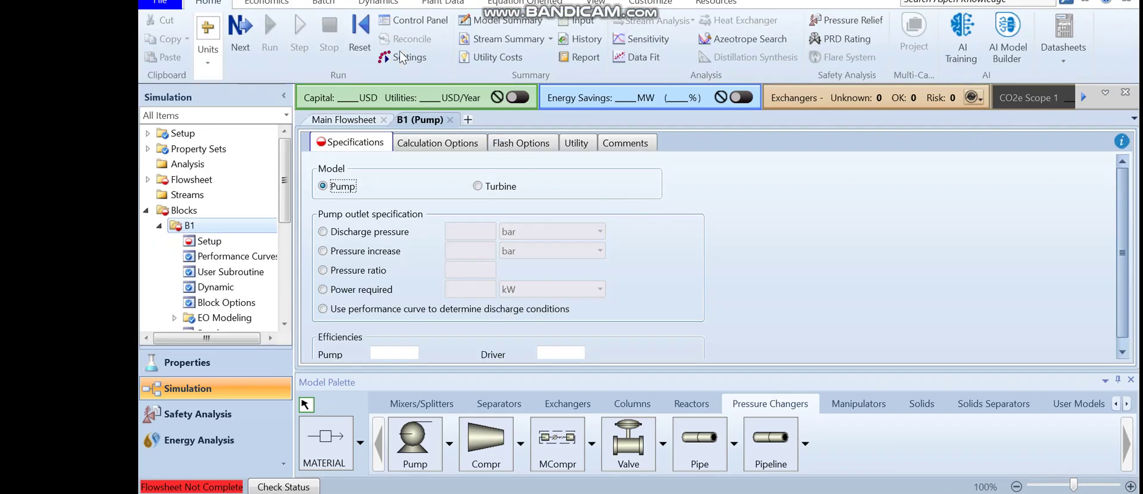
click(592, 4)
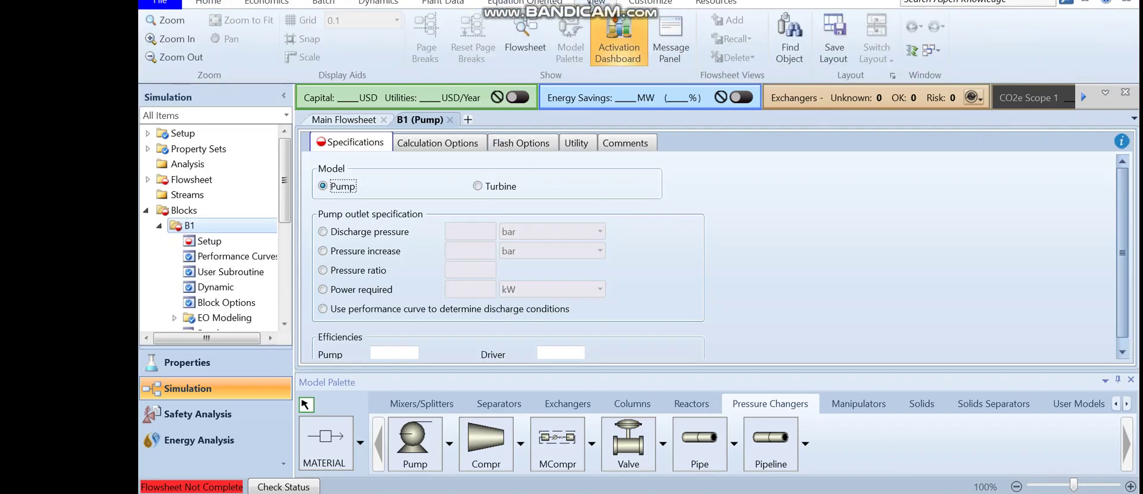
click(525, 33)
Enlarge the icon of pump block B1 on the main flowsheet and rename the block PUMP
click(635, 211)
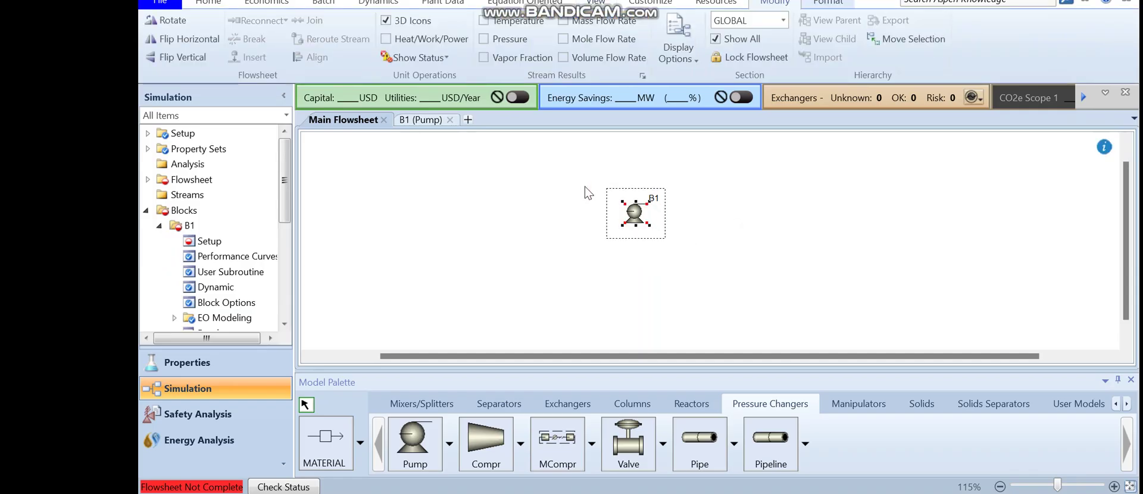
drag(643, 212, 728, 233)
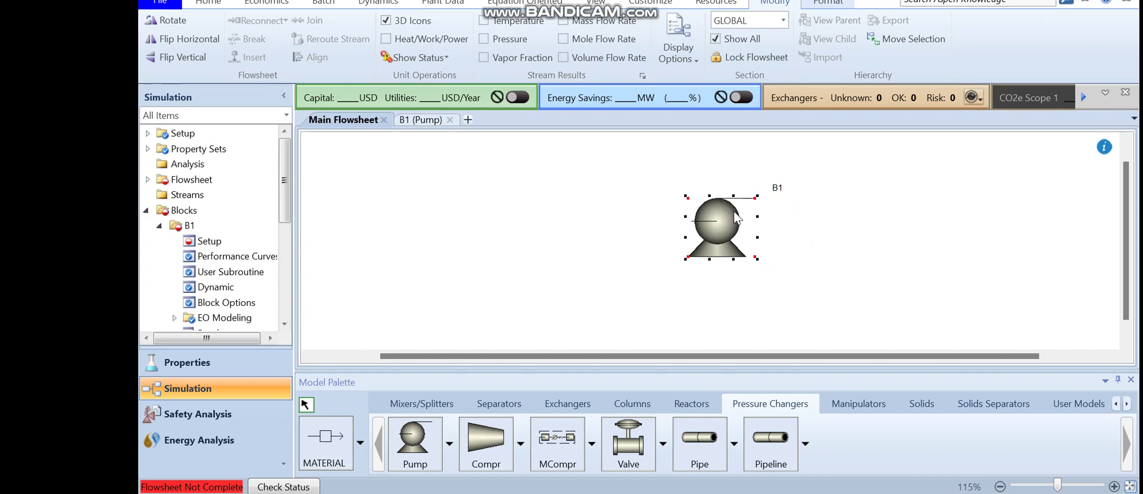
right_click(733, 218)
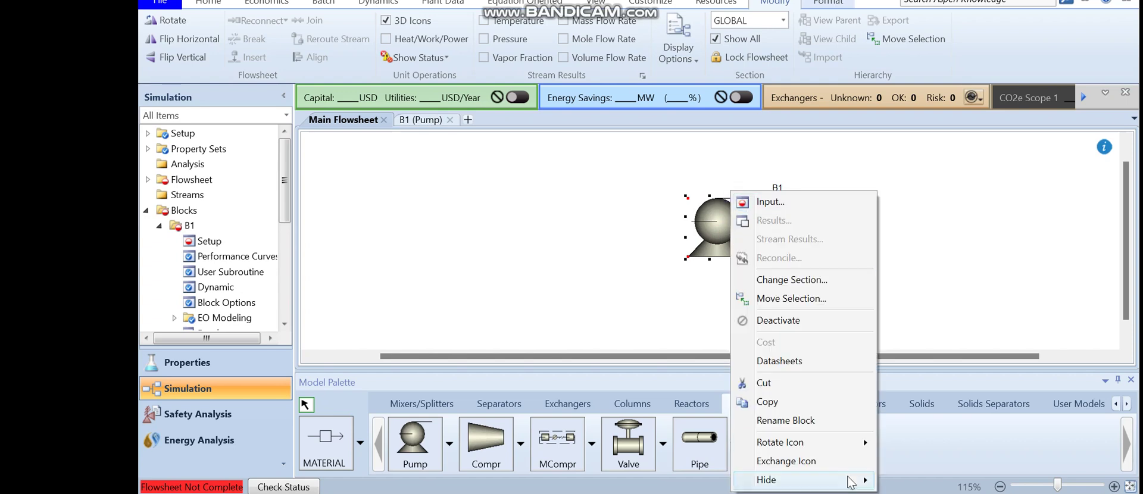
click(798, 429)
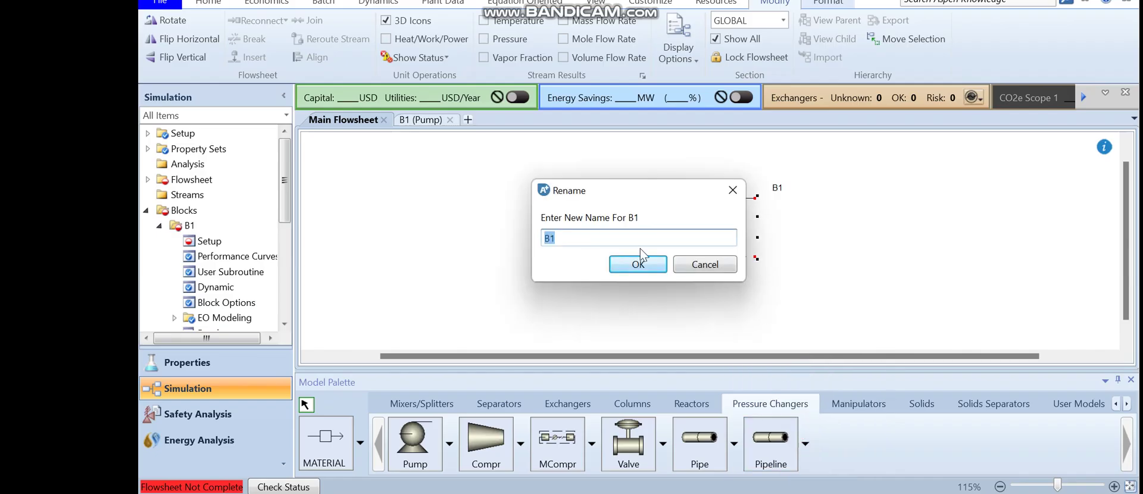
text(PUMP)
click(638, 264)
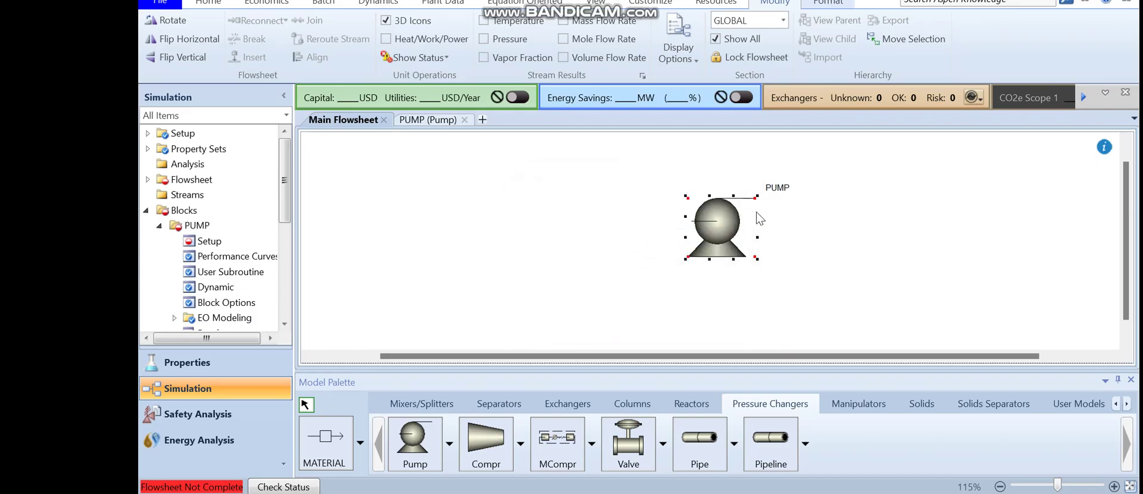
click(786, 188)
click(867, 199)
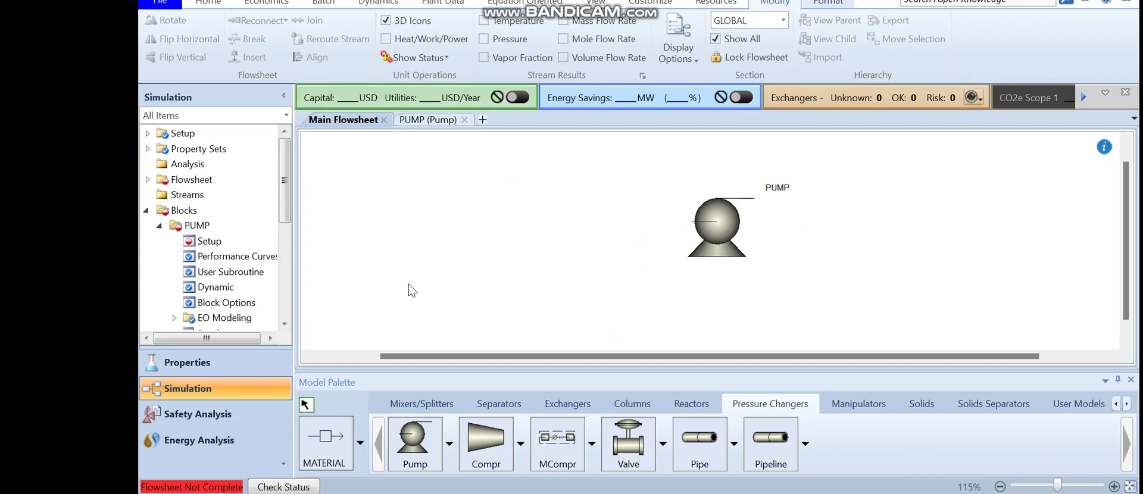
Connect a material feed stream to the inlet of PUMP and a material product stream to its outlet
click(361, 445)
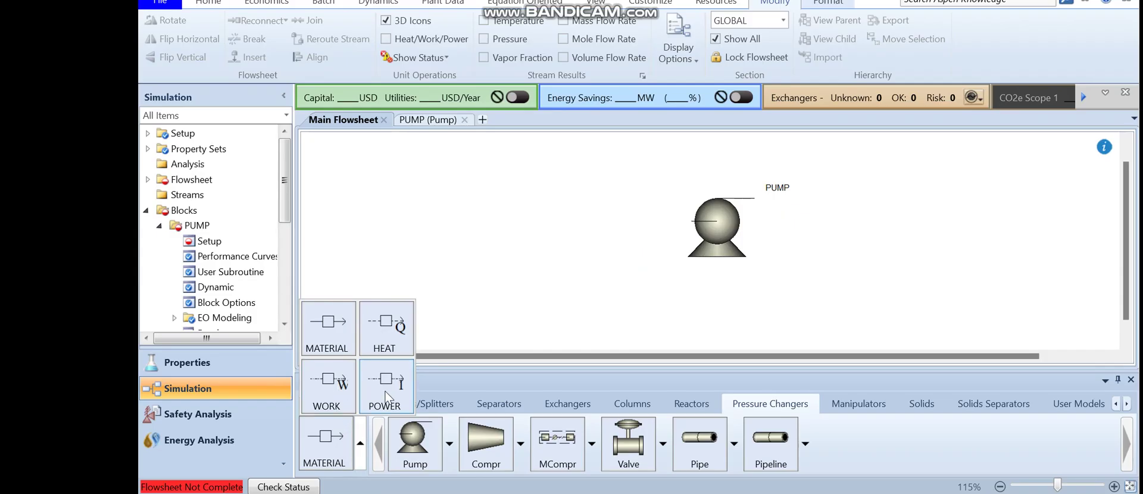
click(333, 344)
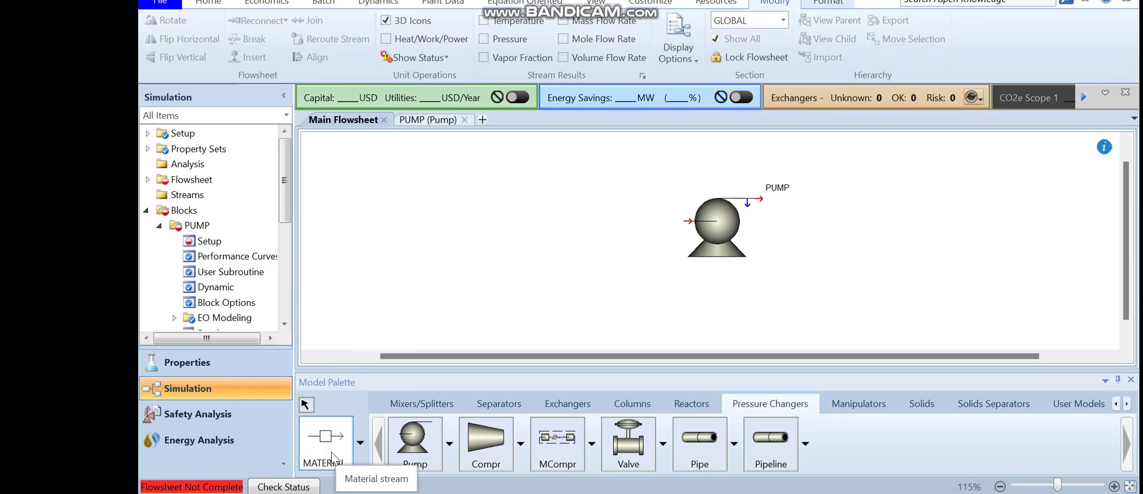
click(359, 435)
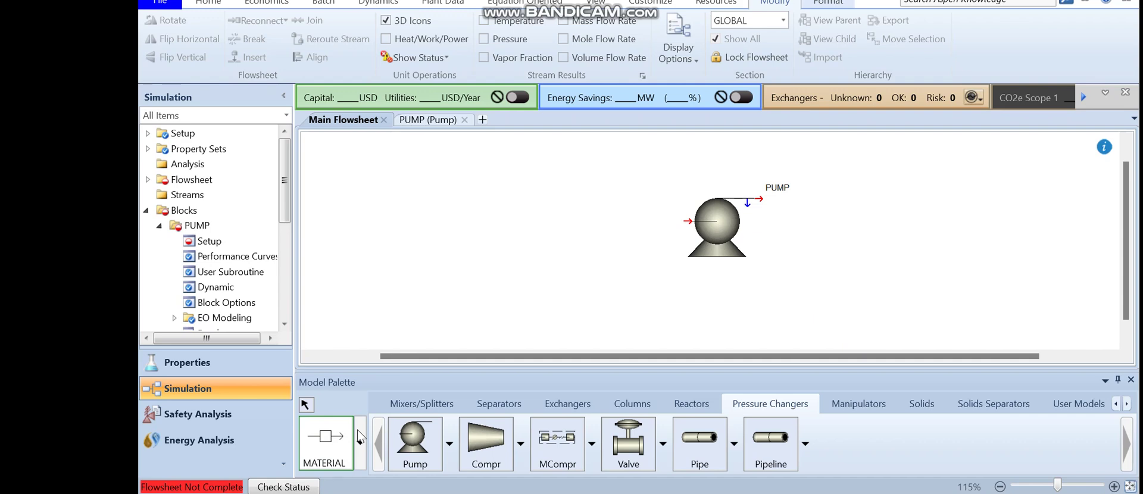
click(690, 221)
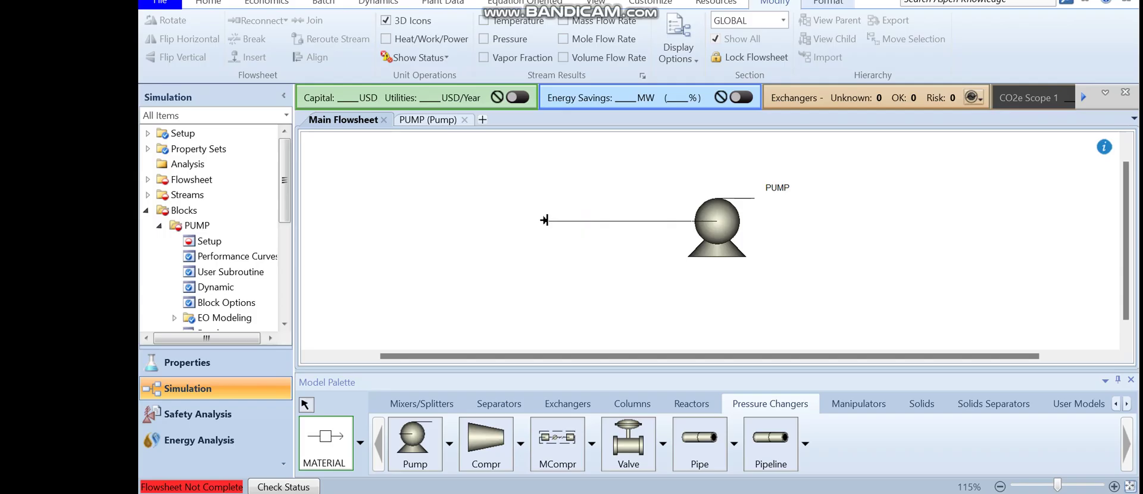
click(545, 221)
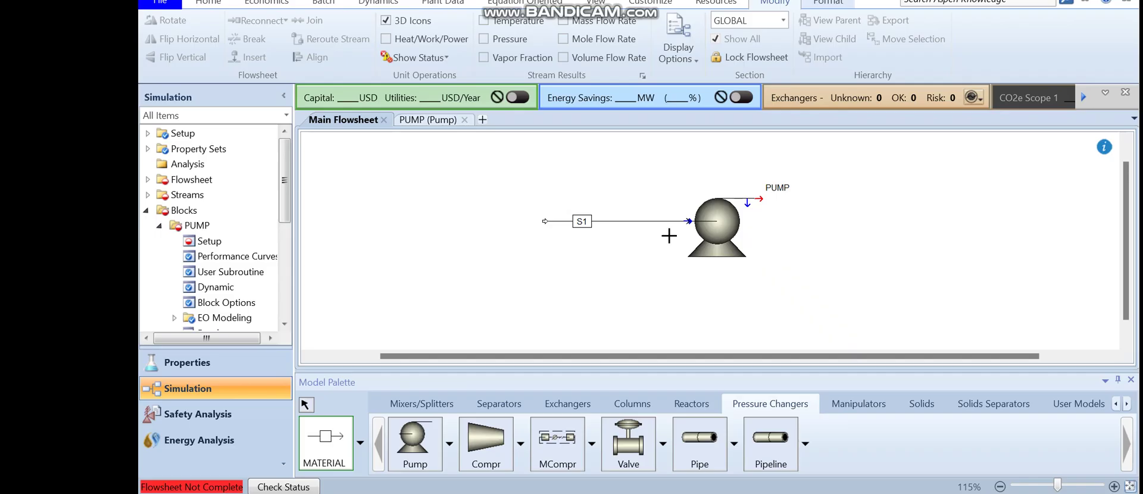
click(763, 199)
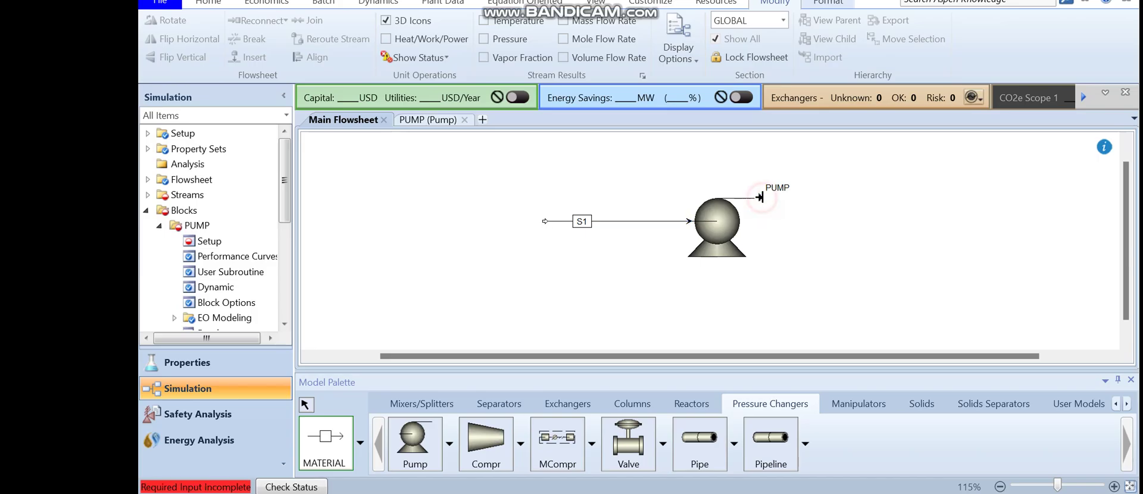
click(895, 202)
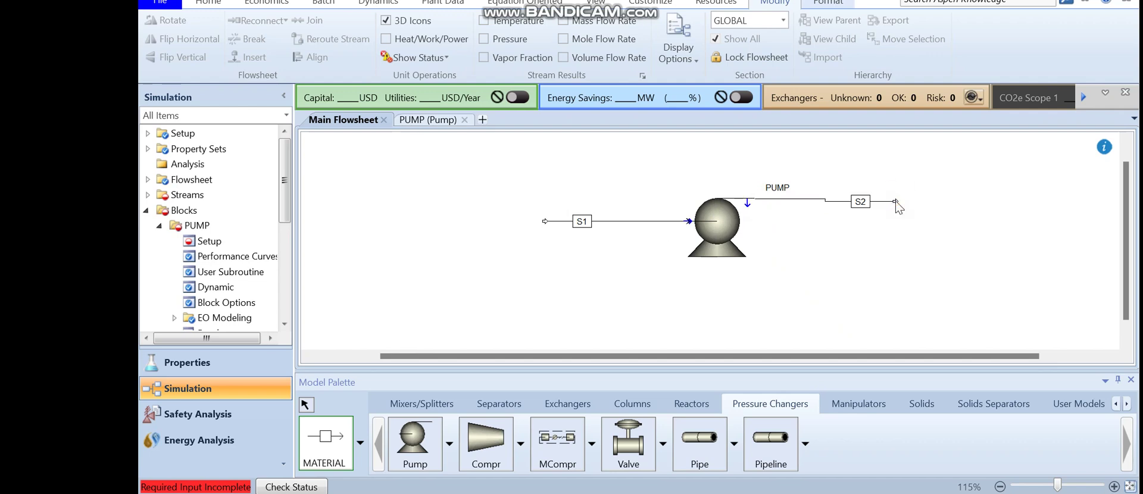